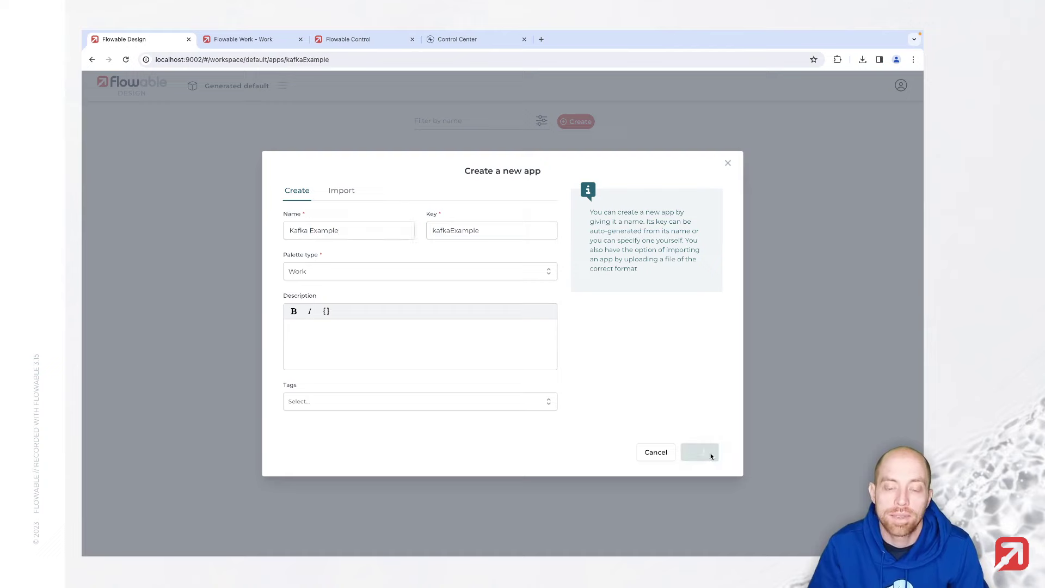
# Create a new model of type Event named Order in the Kafka Example app
pyautogui.click(614, 122)
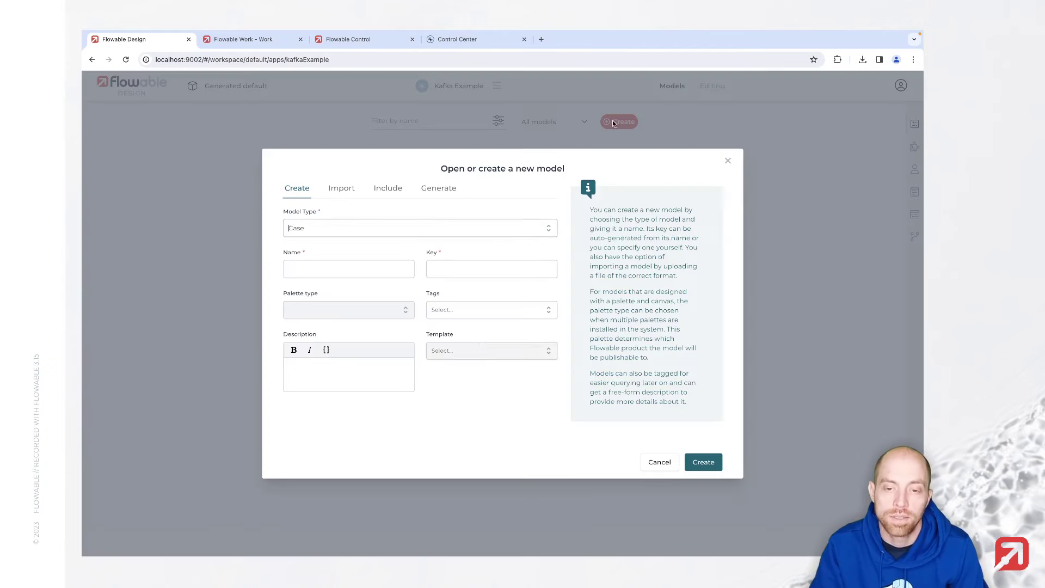
pyautogui.write('even')
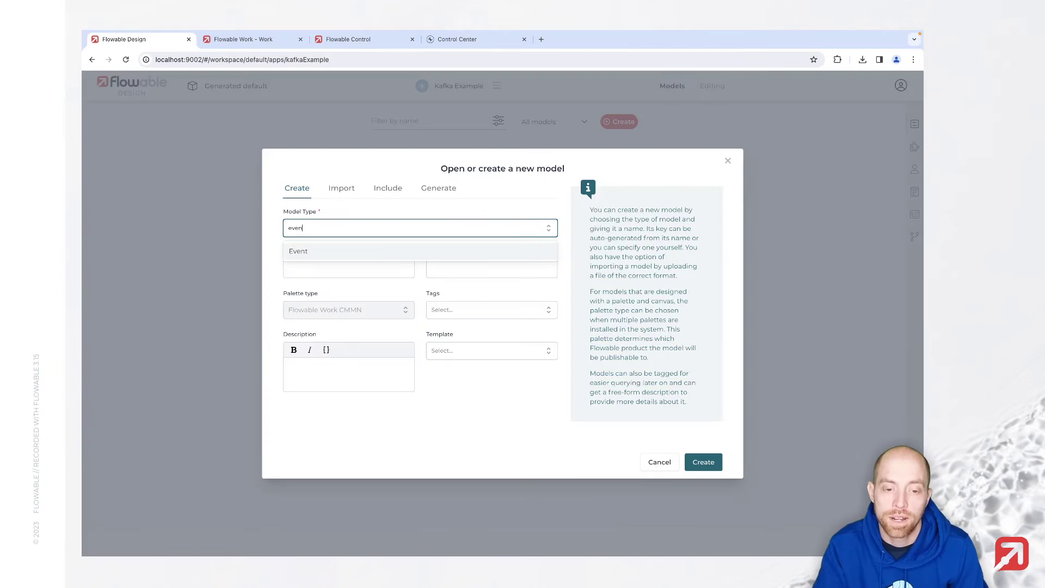
pyautogui.click(341, 255)
pyautogui.click(335, 265)
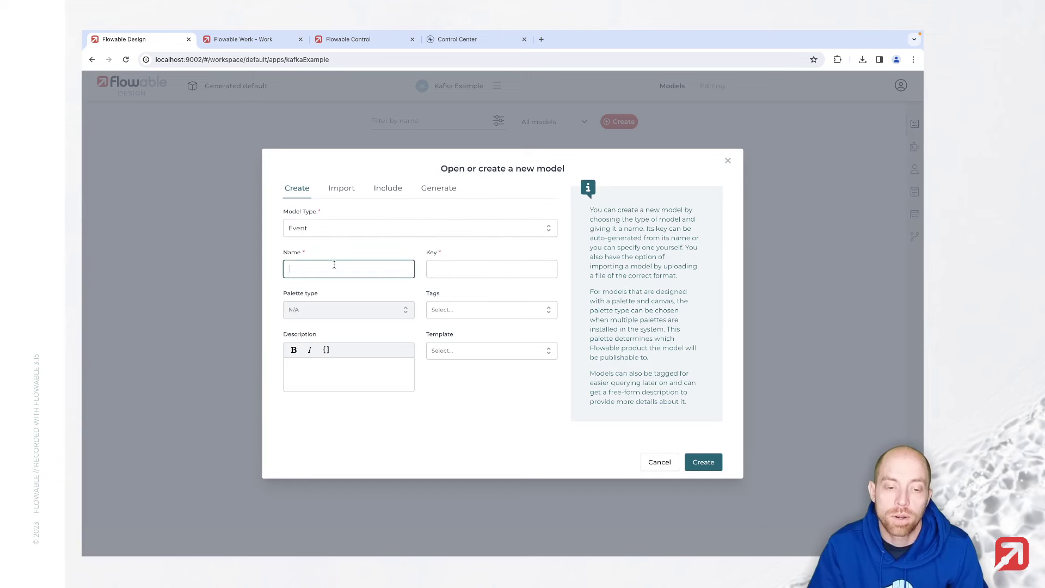
pyautogui.write('Order')
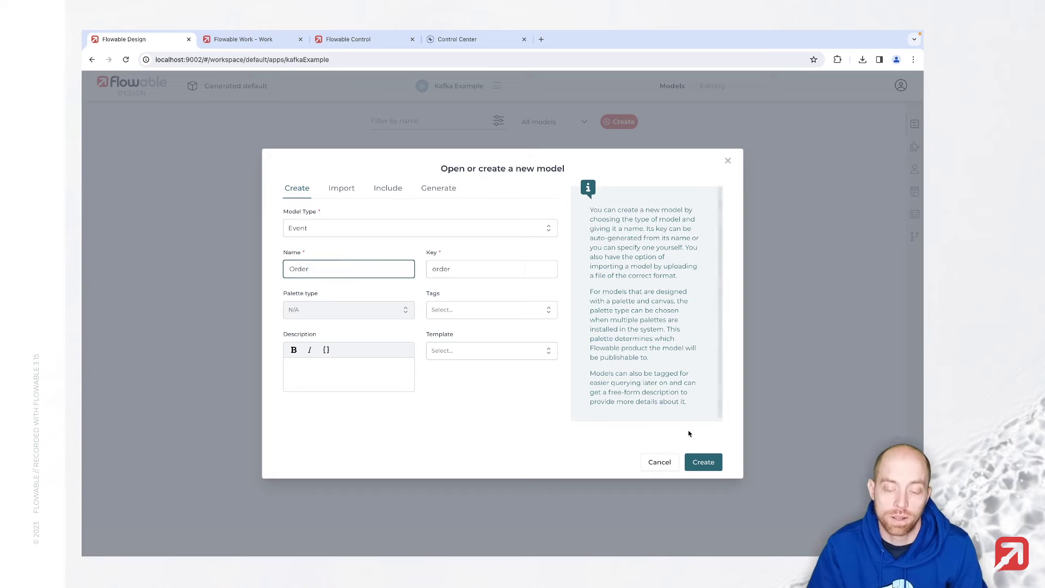
pyautogui.click(707, 462)
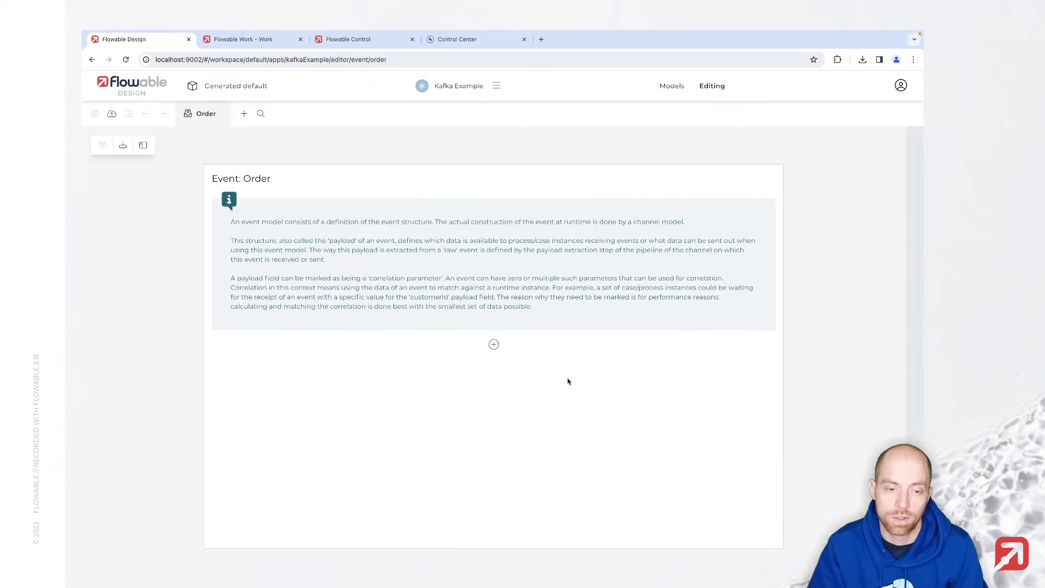
# Add two payload fields to the Order event: id as a String and customerId as a Long
pyautogui.click(494, 346)
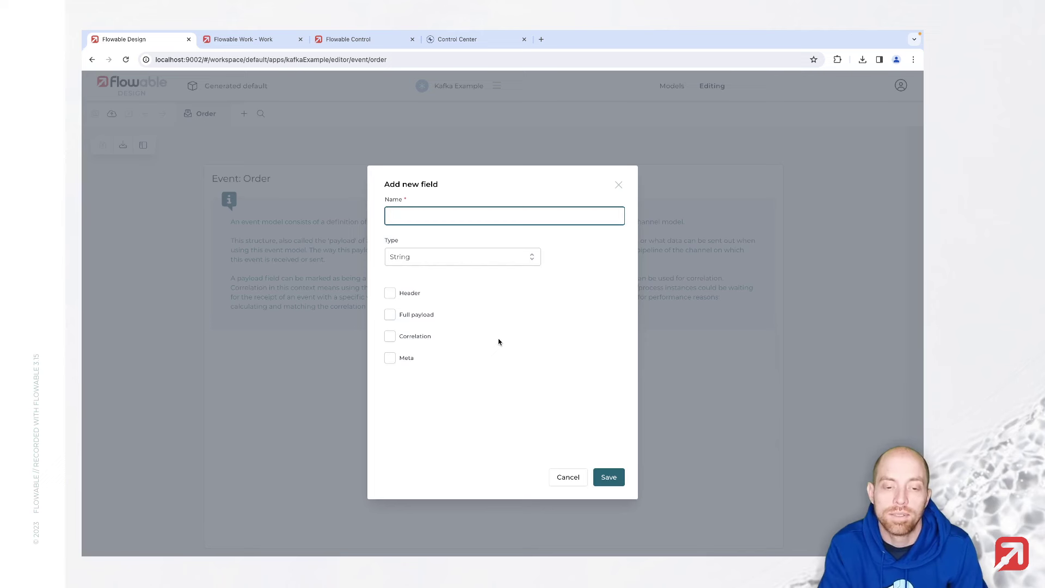
pyautogui.write('id')
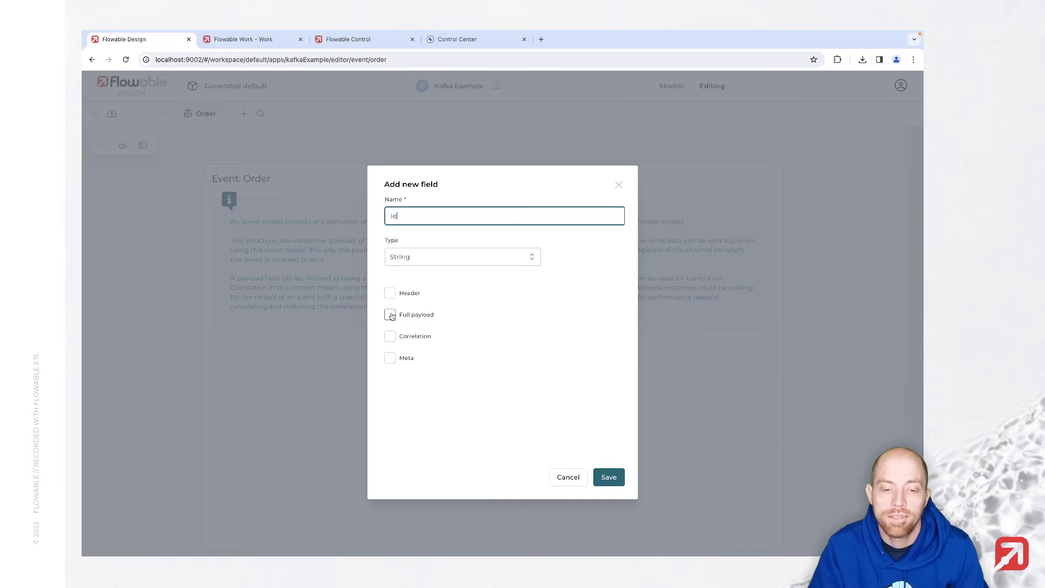
pyautogui.click(614, 477)
pyautogui.click(494, 379)
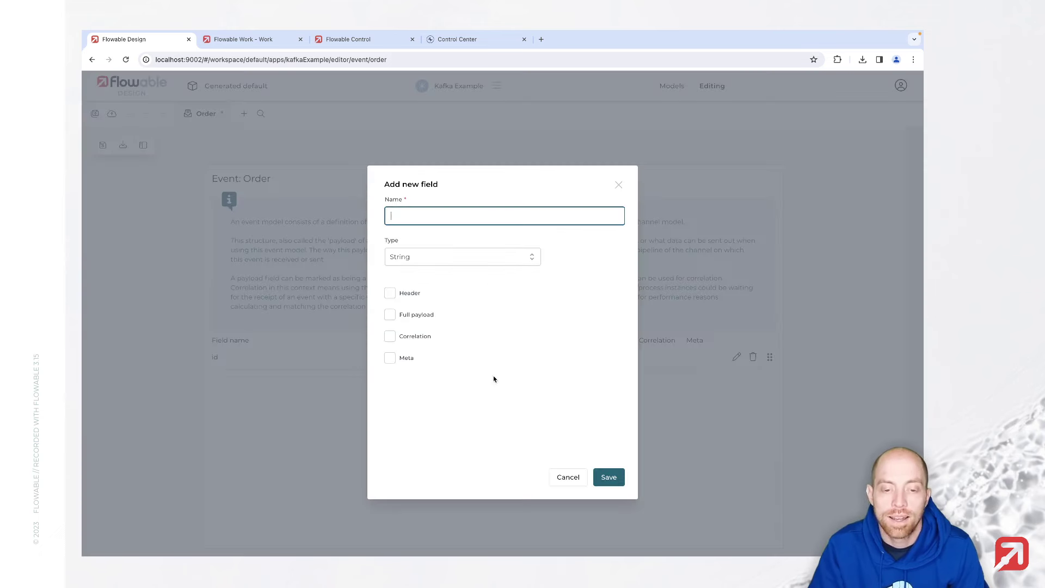
pyautogui.write('customerId')
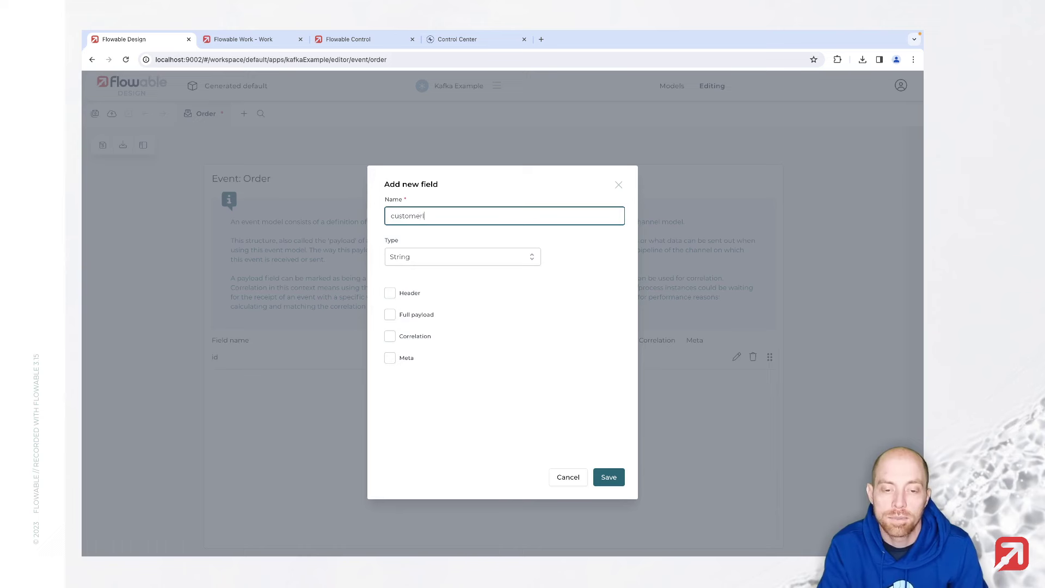
pyautogui.click(457, 255)
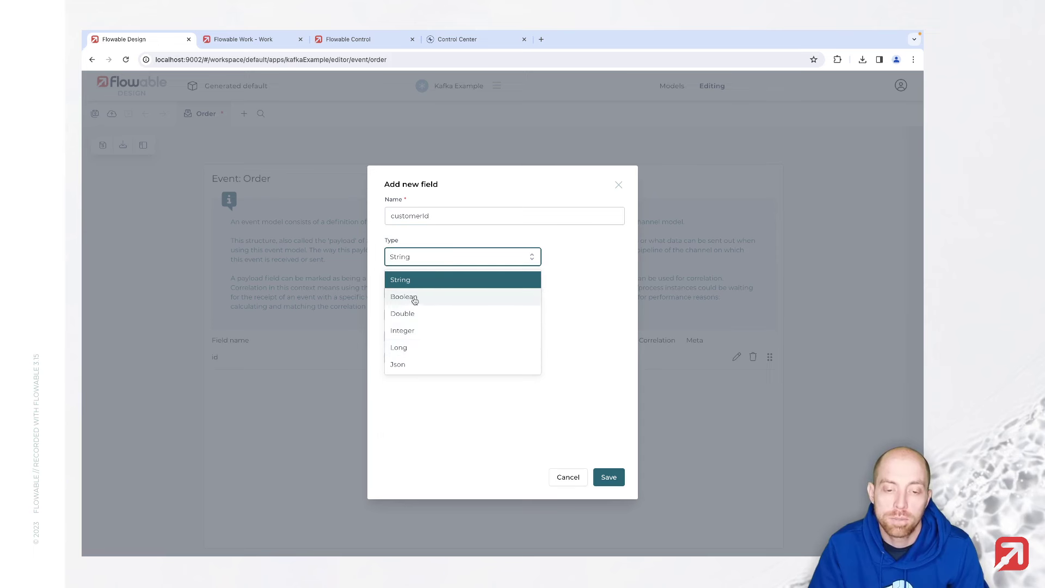
pyautogui.click(409, 348)
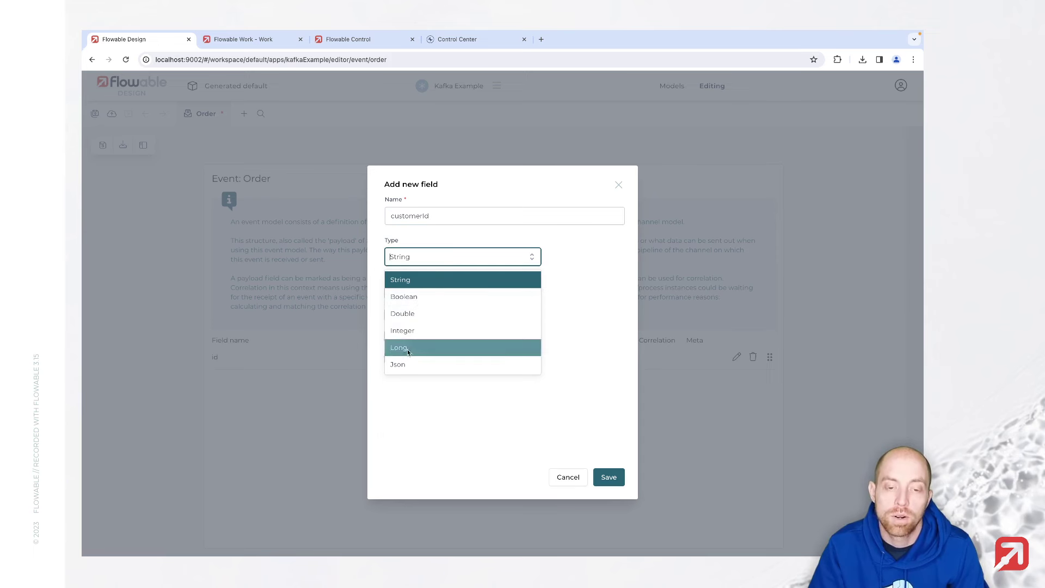
pyautogui.click(609, 477)
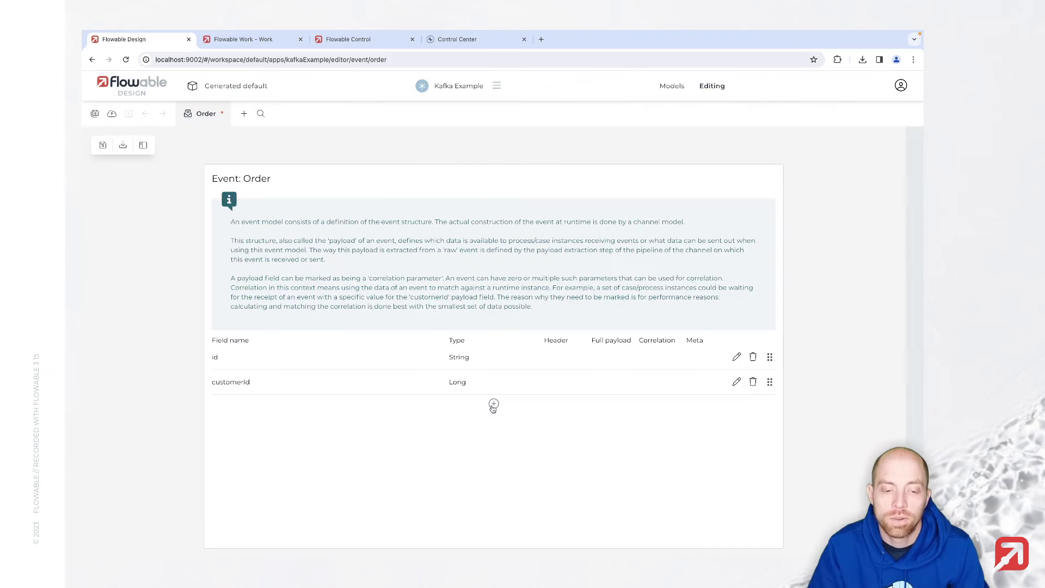
# Add two String payload fields named name and description to the Order event, and save the model
pyautogui.click(493, 403)
pyautogui.write('name')
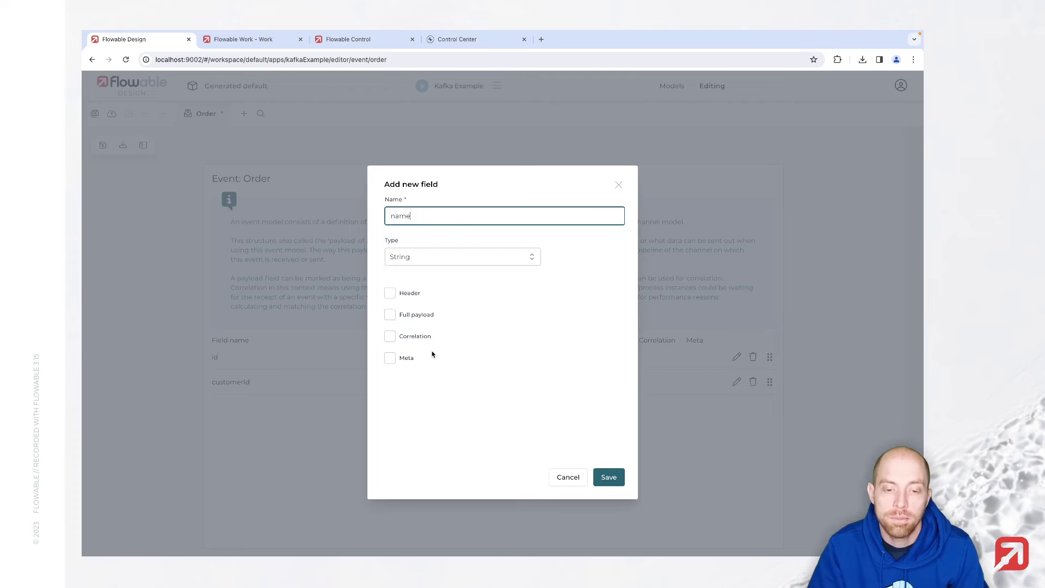
pyautogui.click(620, 478)
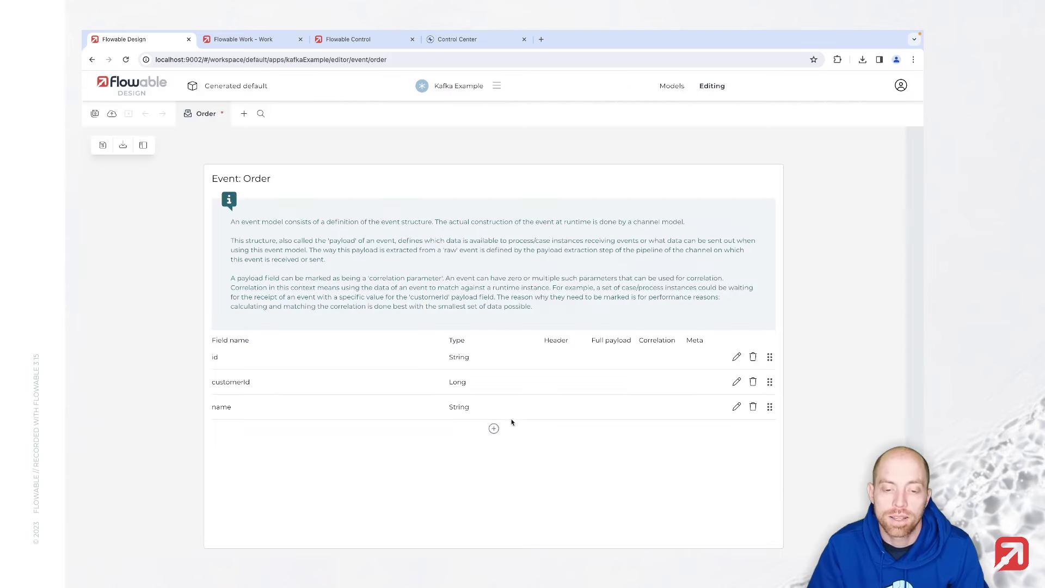
pyautogui.click(494, 430)
pyautogui.write('description')
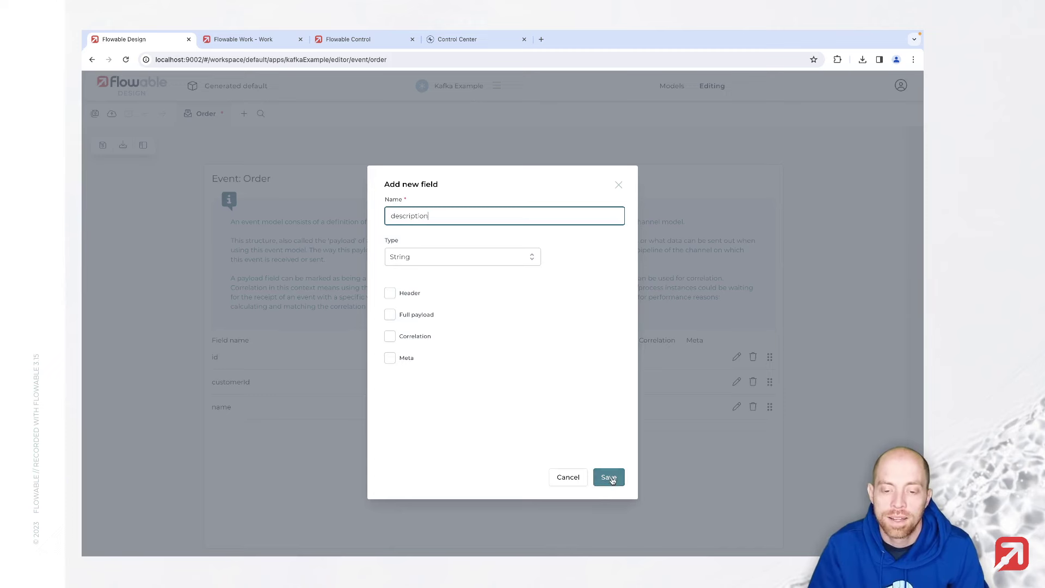
pyautogui.click(610, 477)
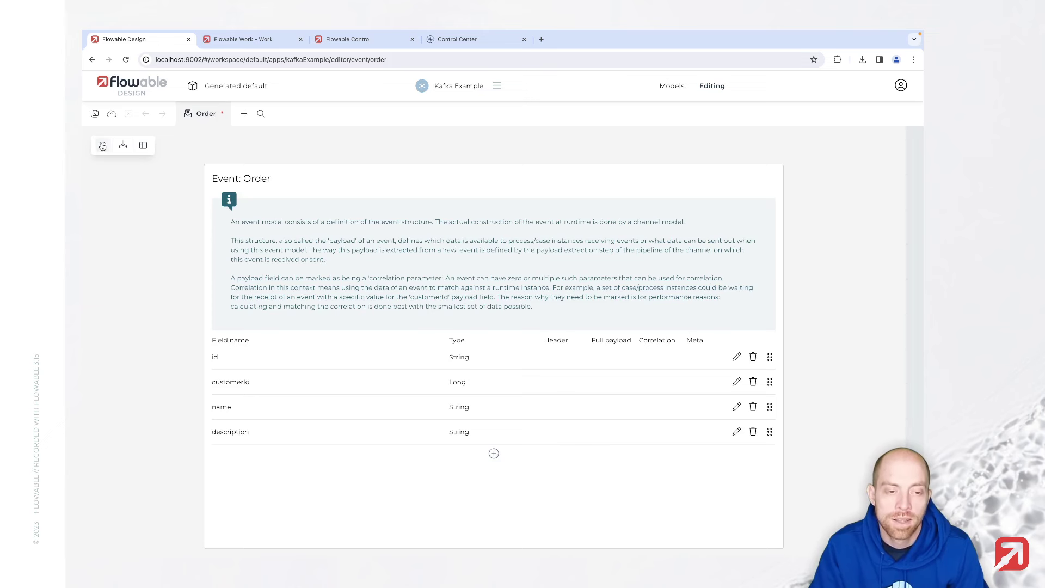
# Create a new model of type Channel named Kafka Outbound Channel
pyautogui.click(244, 116)
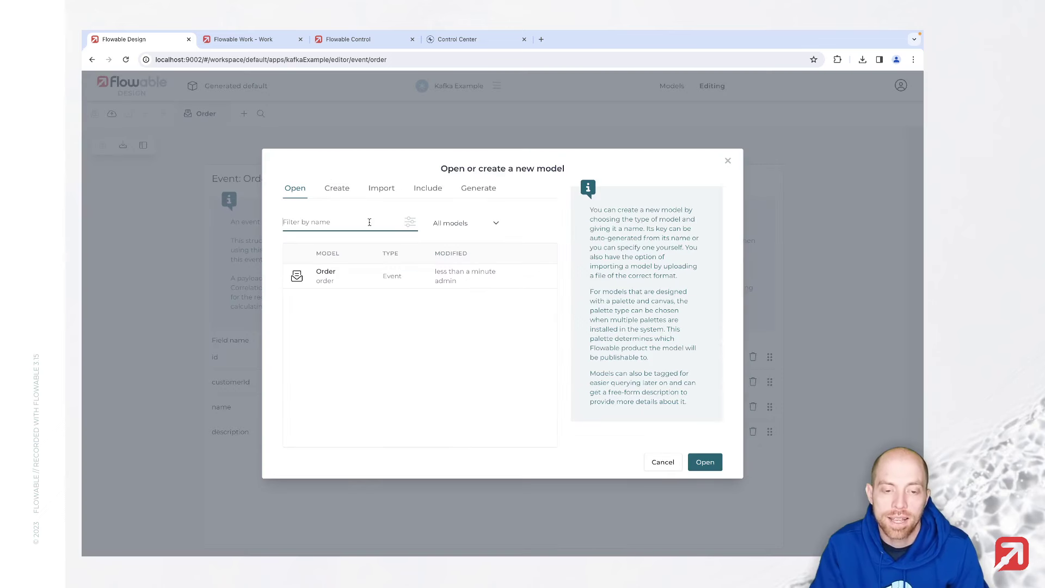
pyautogui.click(346, 193)
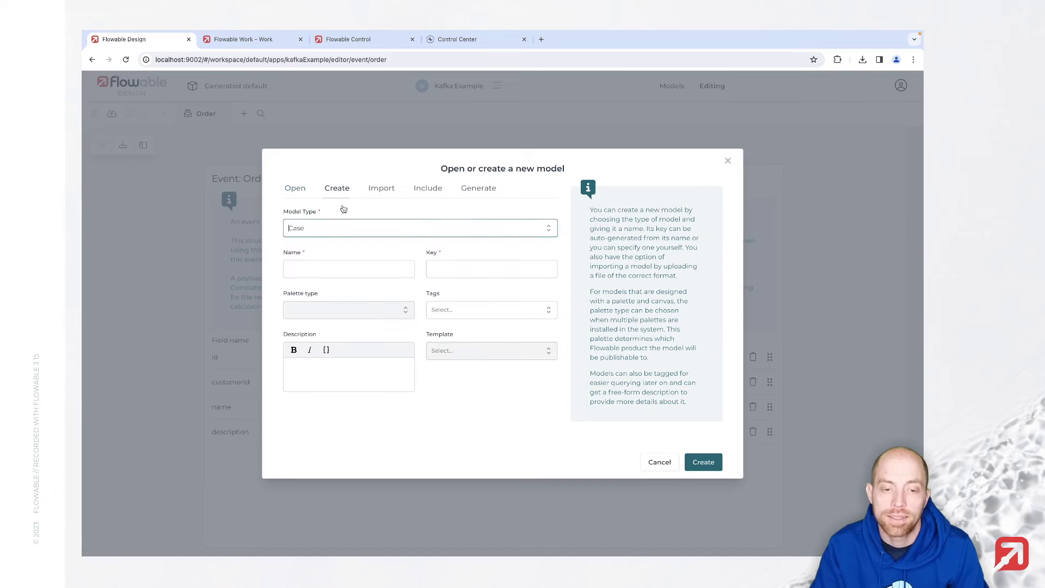
pyautogui.write('chann')
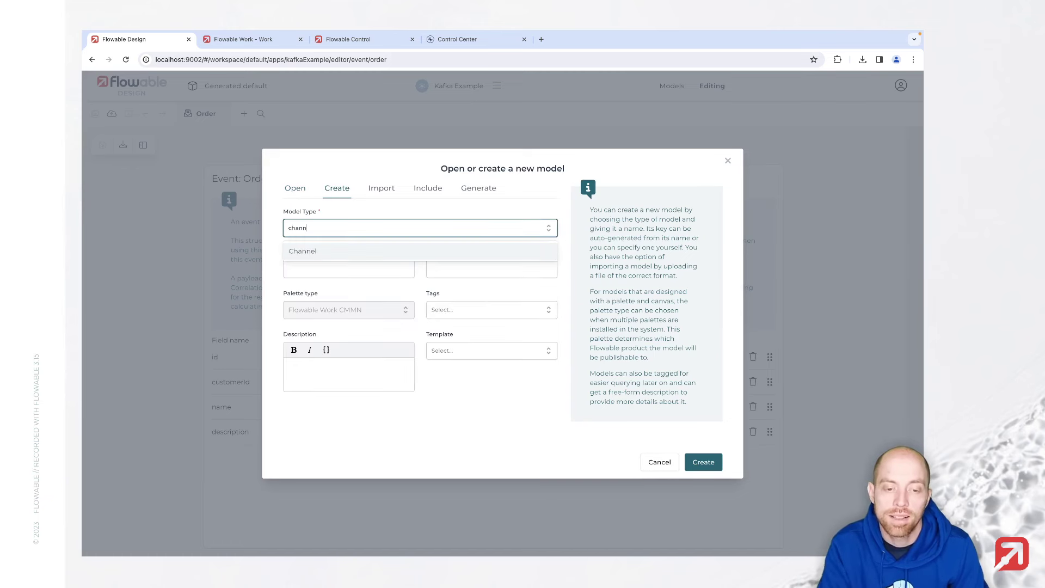
pyautogui.click(338, 252)
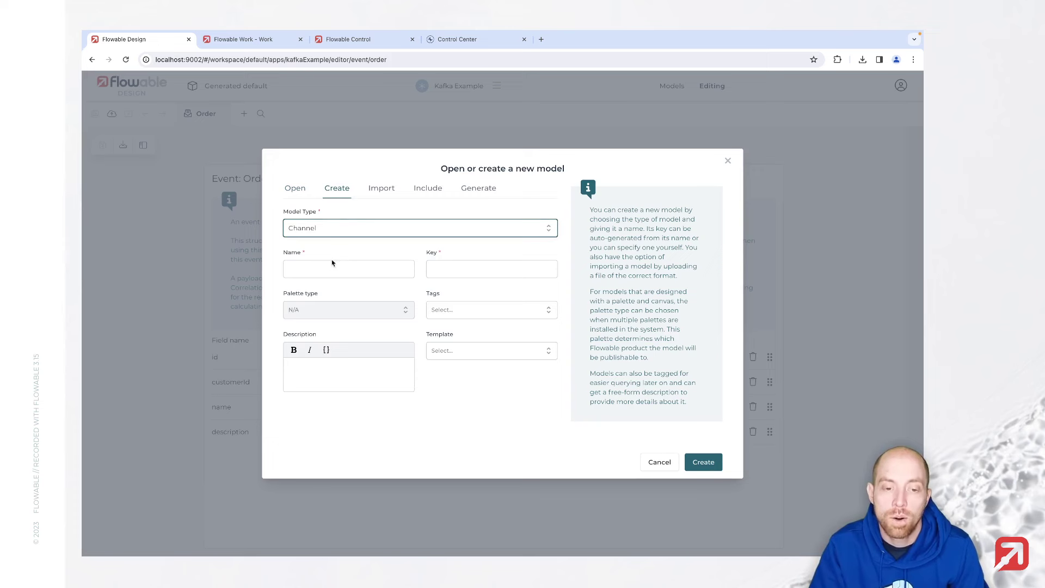
pyautogui.click(326, 269)
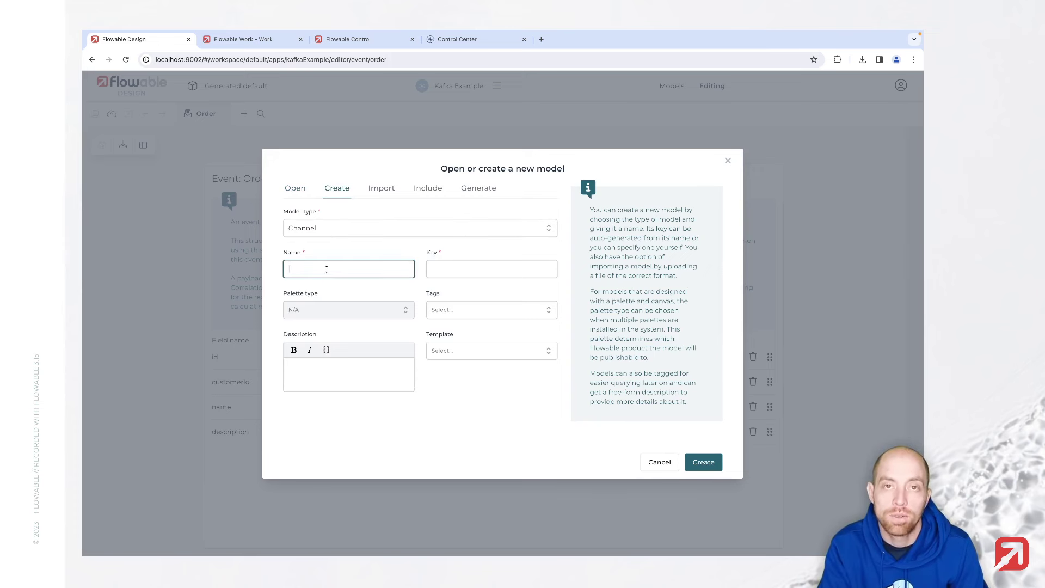
pyautogui.write('Kafka O')
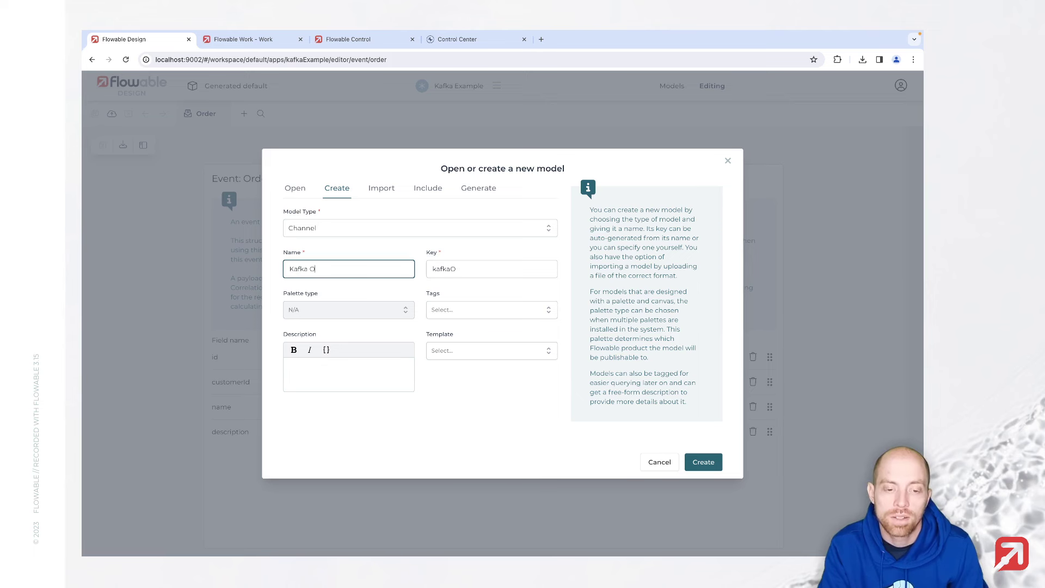
pyautogui.write('utbound Channel')
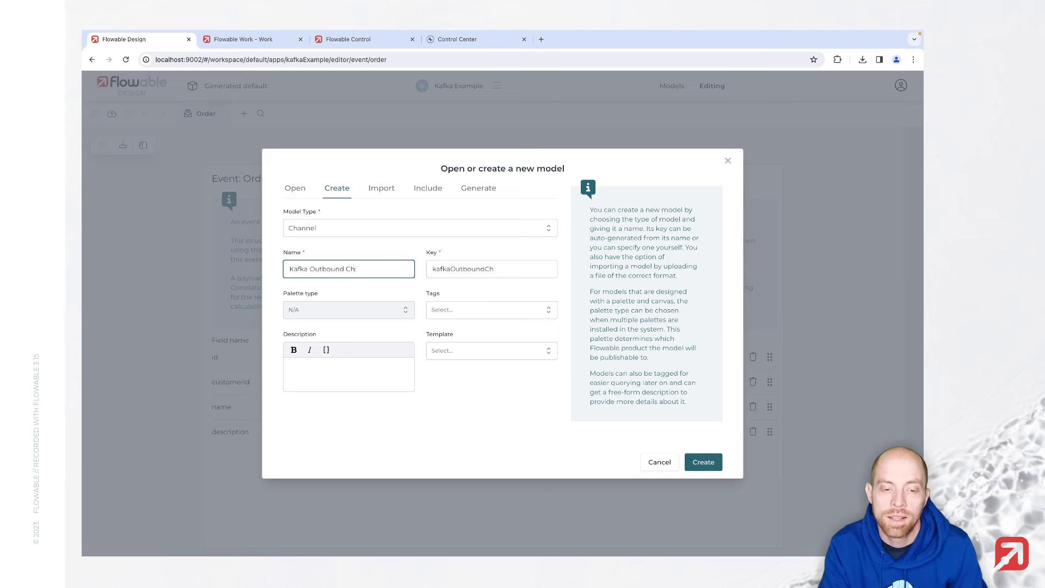
pyautogui.click(706, 462)
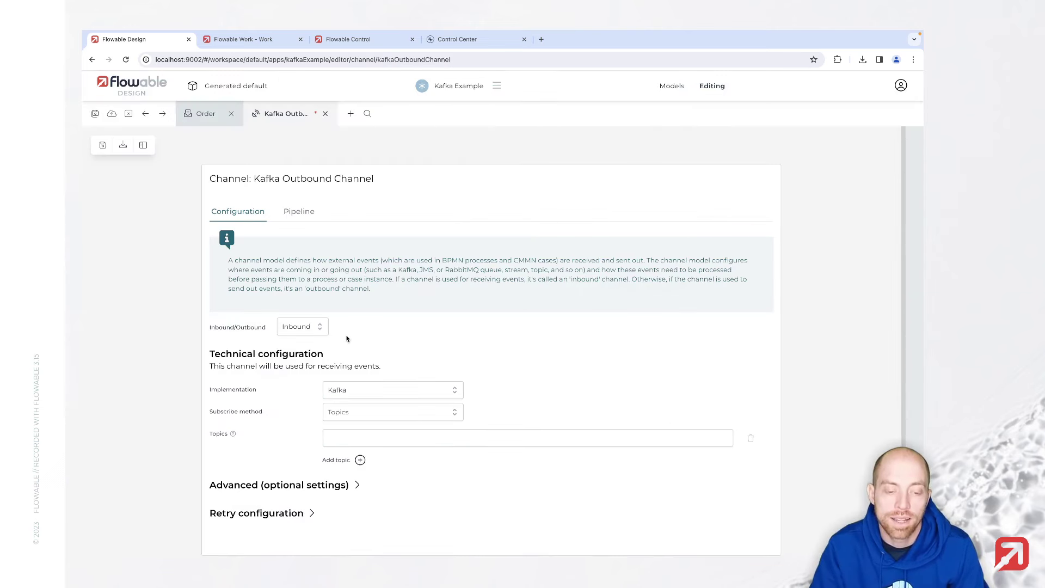
# Configure the channel as Outbound with the Kafka implementation and the topic orders
pyautogui.scroll(-1, 346, 339)
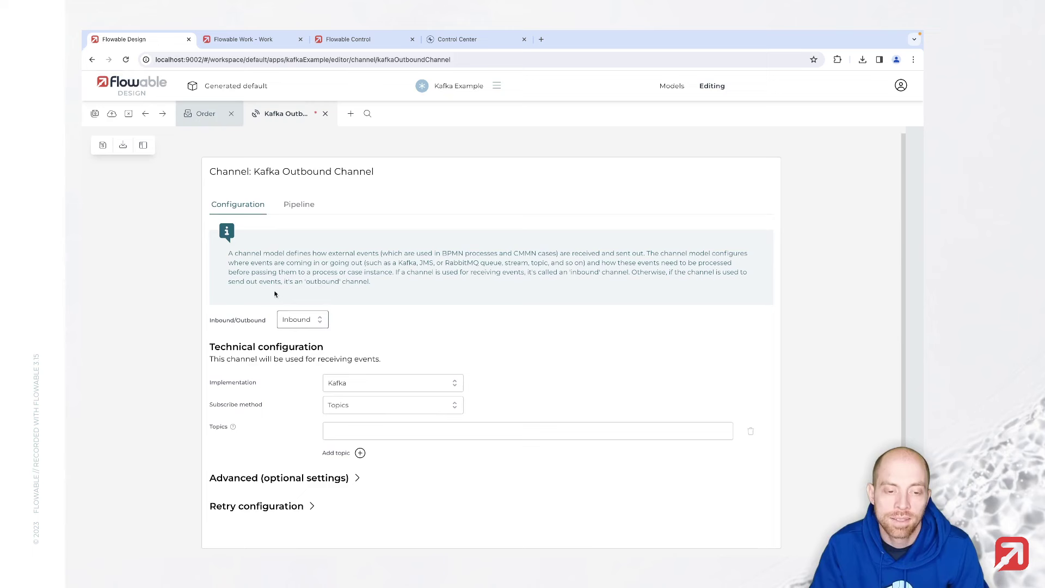
pyautogui.click(297, 322)
pyautogui.click(297, 359)
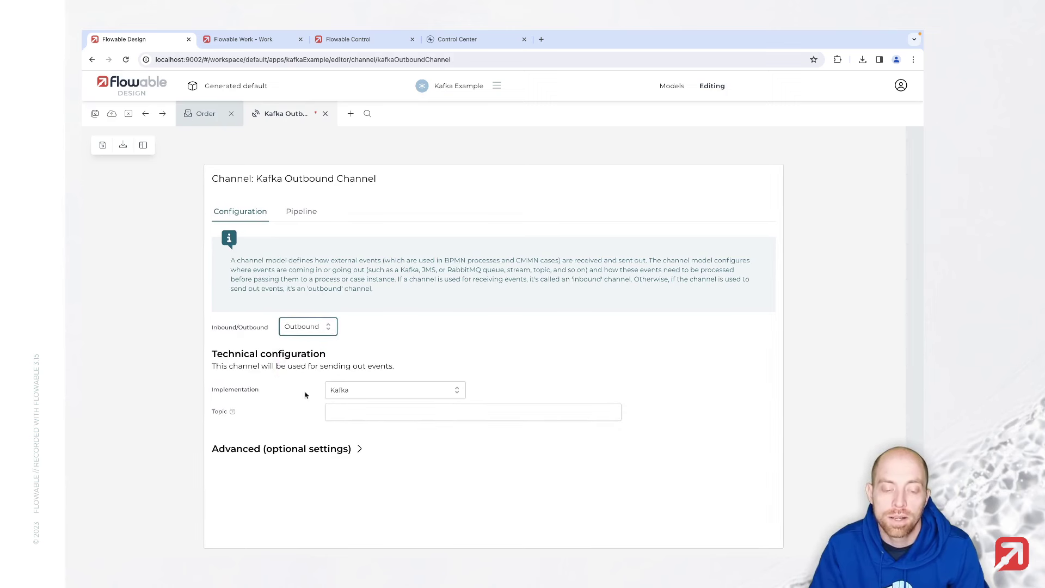
pyautogui.click(350, 415)
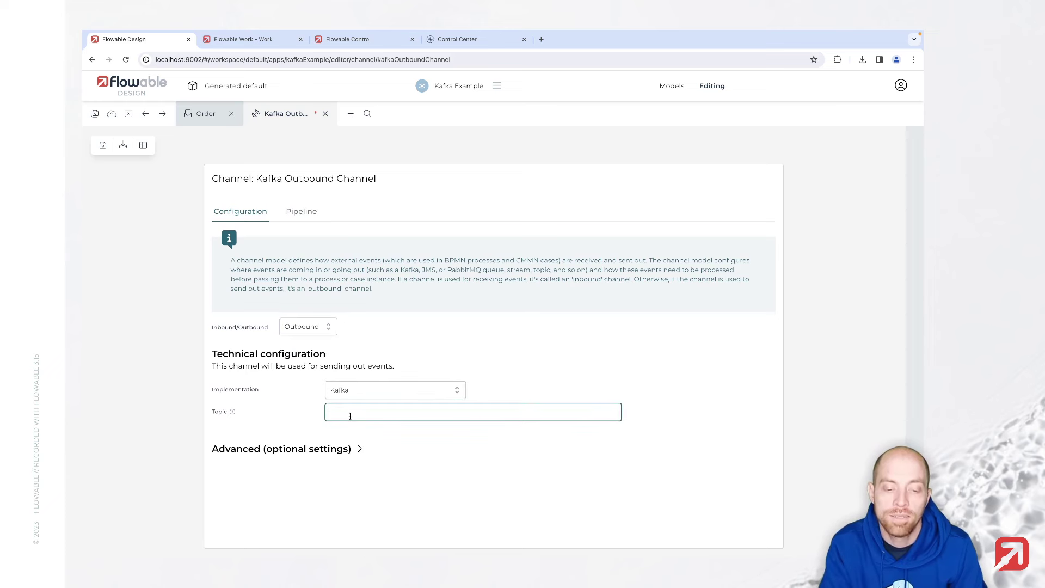
pyautogui.click(349, 394)
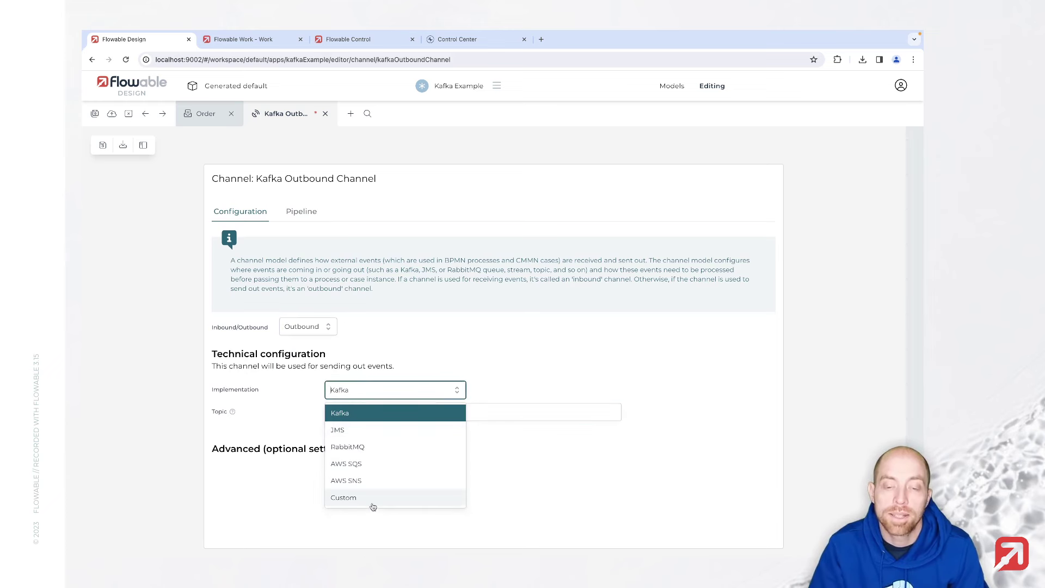
pyautogui.click(506, 415)
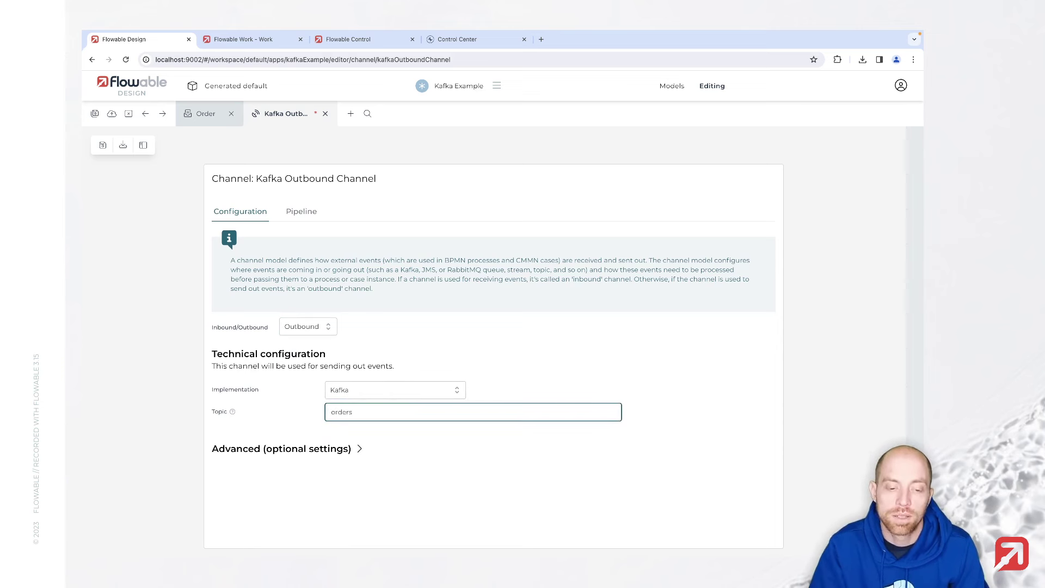
# Check the channel's advanced optional settings and its pipeline payload serialization, and save the channel model
pyautogui.click(349, 450)
pyautogui.scroll(-1, 353, 443)
pyautogui.scroll(-2, 357, 441)
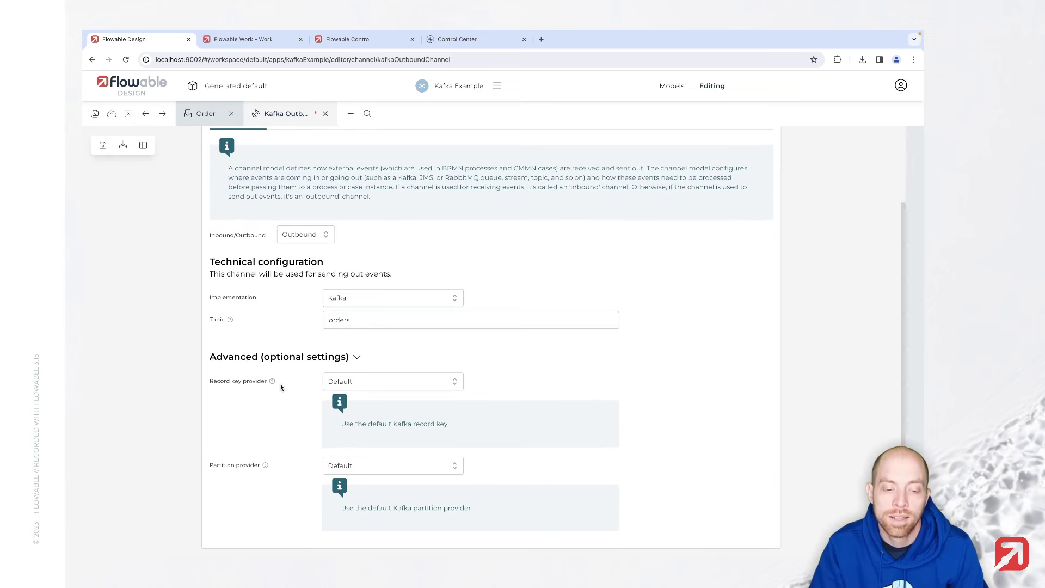
pyautogui.click(304, 357)
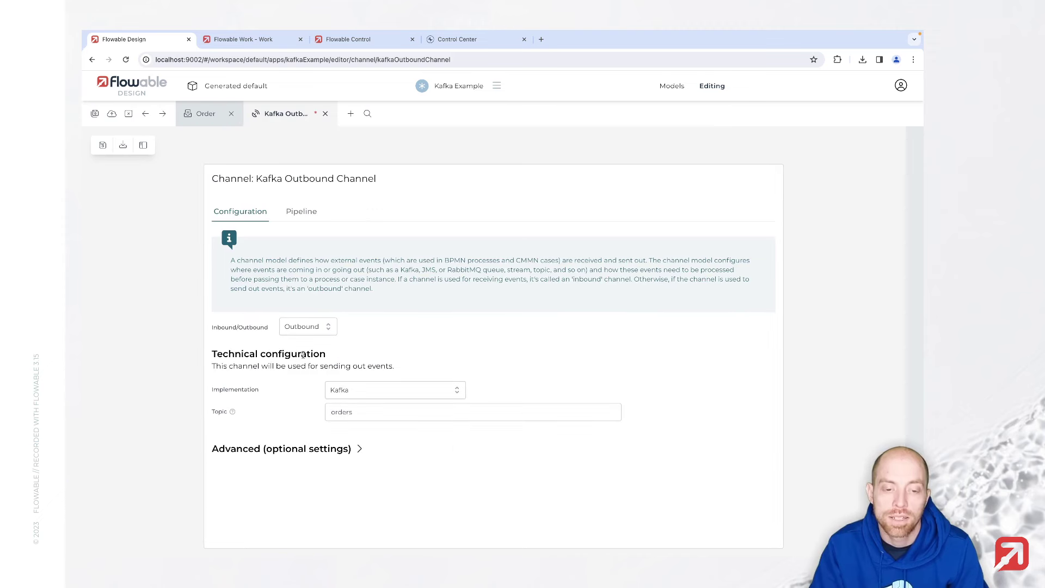
pyautogui.click(301, 212)
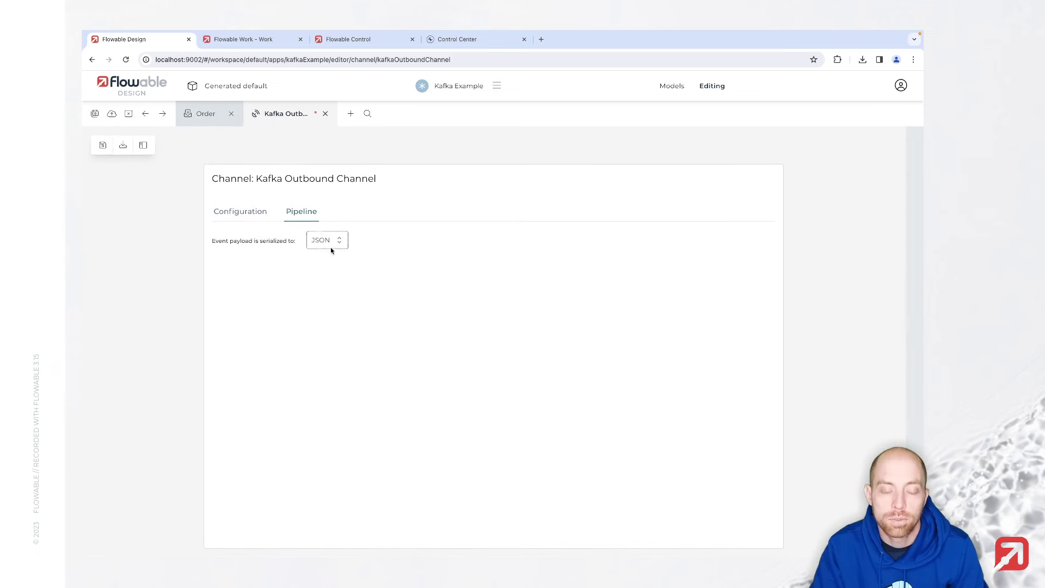
pyautogui.click(103, 144)
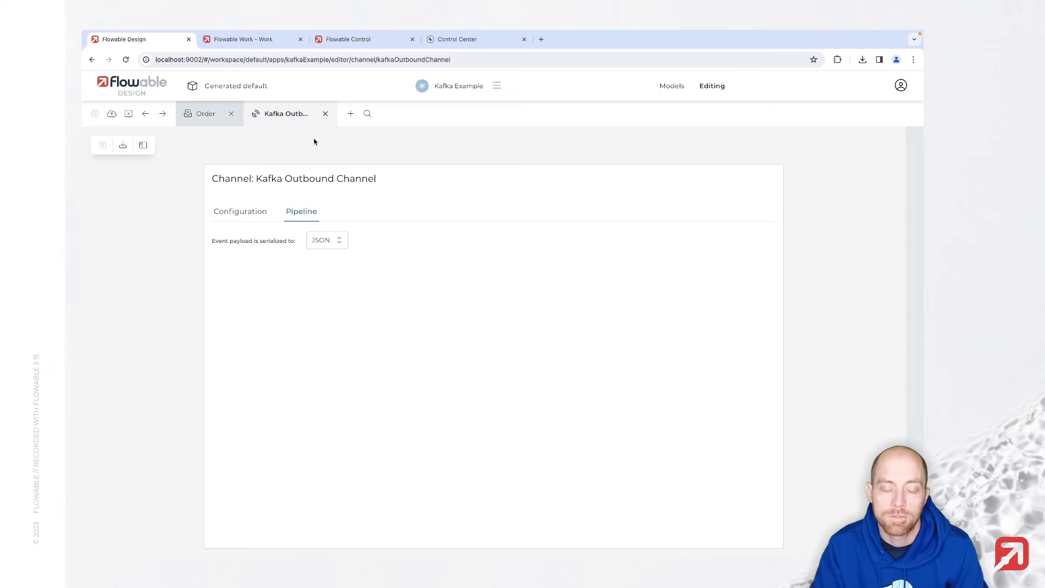
# Create a new model of type Process named Create Order Process
pyautogui.click(351, 116)
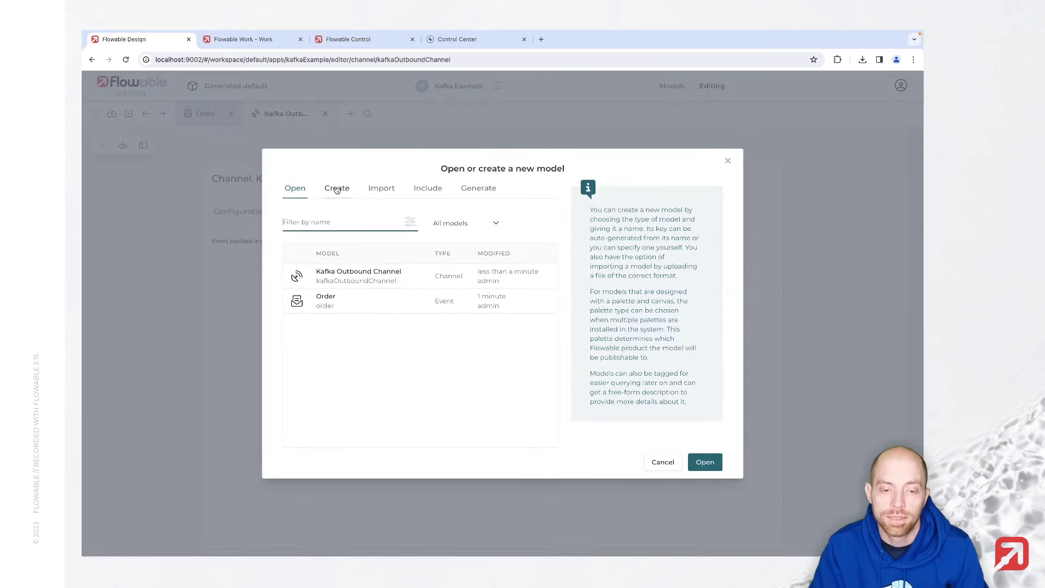
pyautogui.click(337, 190)
pyautogui.write('proc')
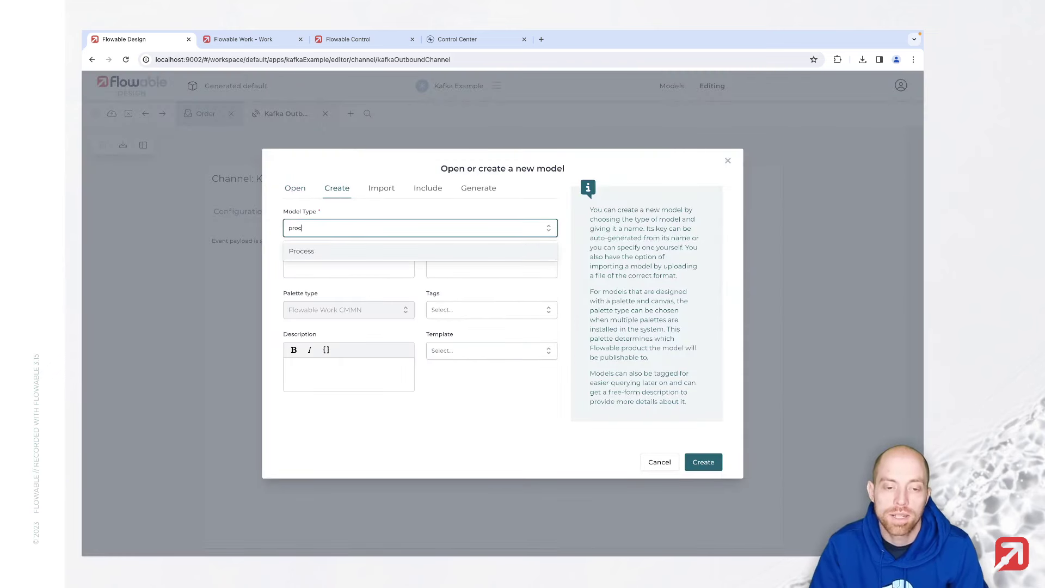
pyautogui.click(322, 255)
pyautogui.click(320, 269)
pyautogui.write('Create Order Process')
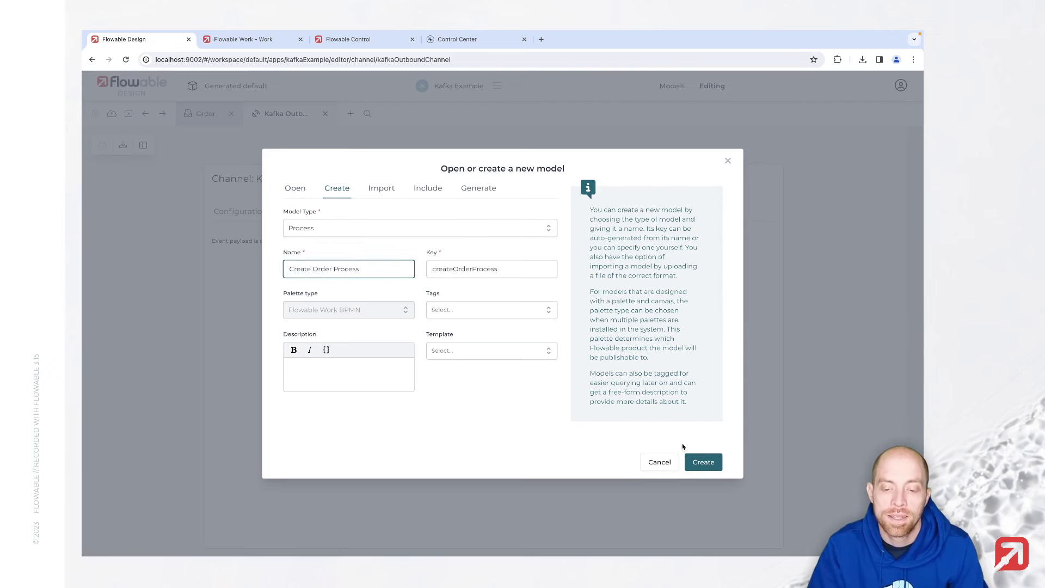
pyautogui.click(712, 468)
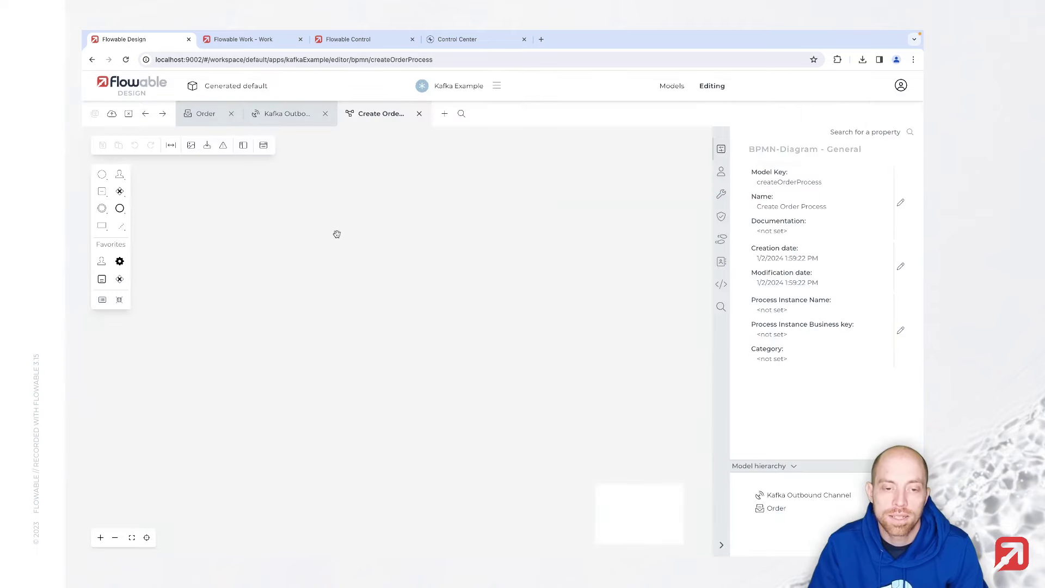
# Create a form named Order Start Form as the start event's start form and open it for editing
pyautogui.click(238, 257)
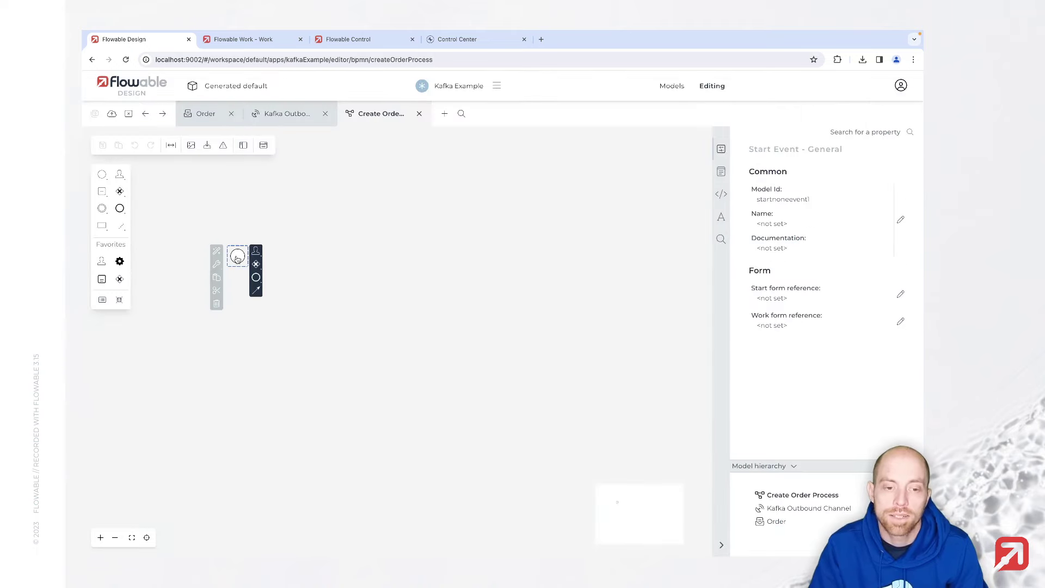
pyautogui.click(811, 296)
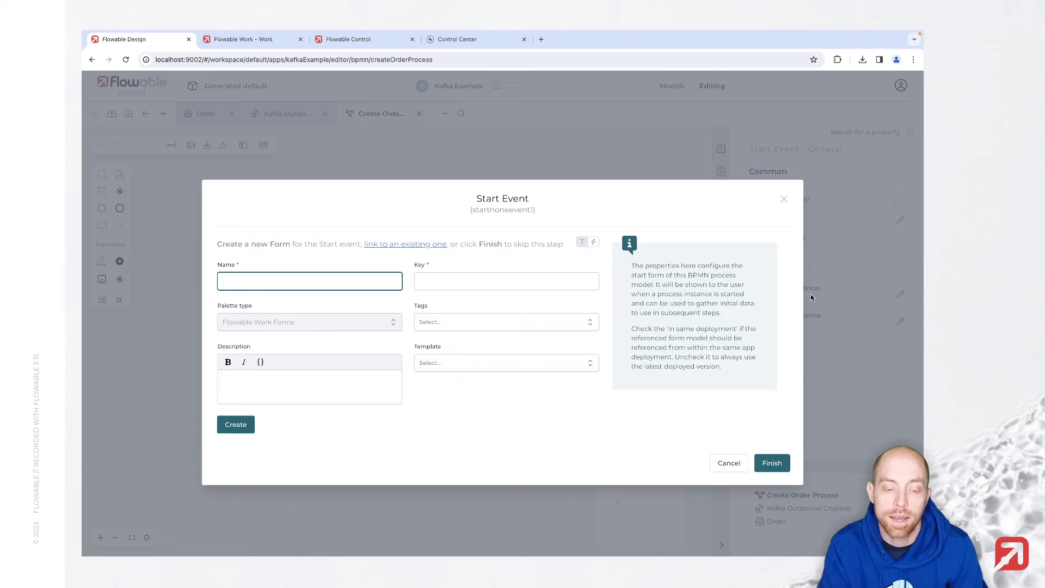
pyautogui.write('Order Start Form')
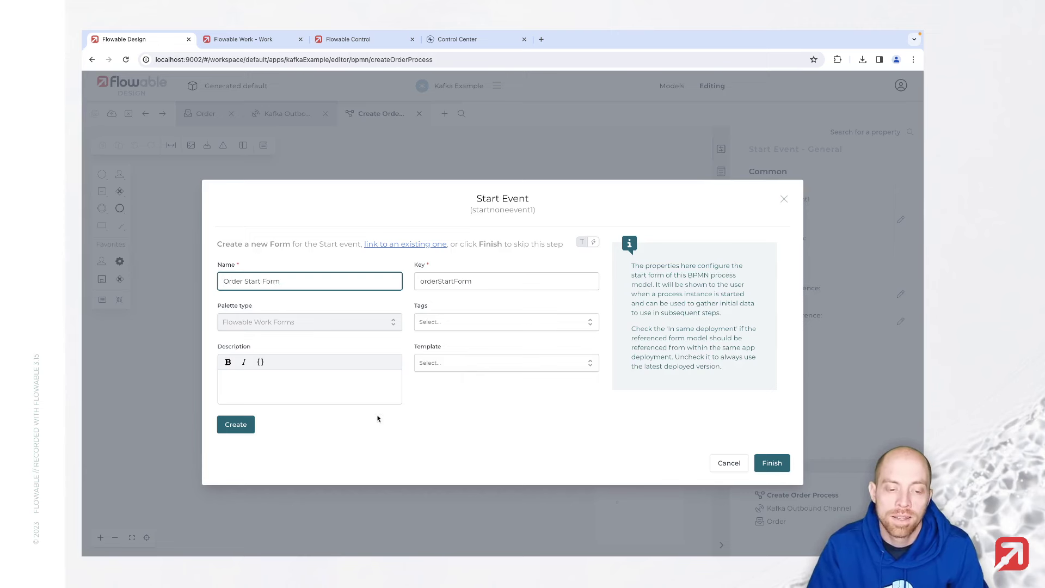
pyautogui.click(236, 424)
pyautogui.click(771, 464)
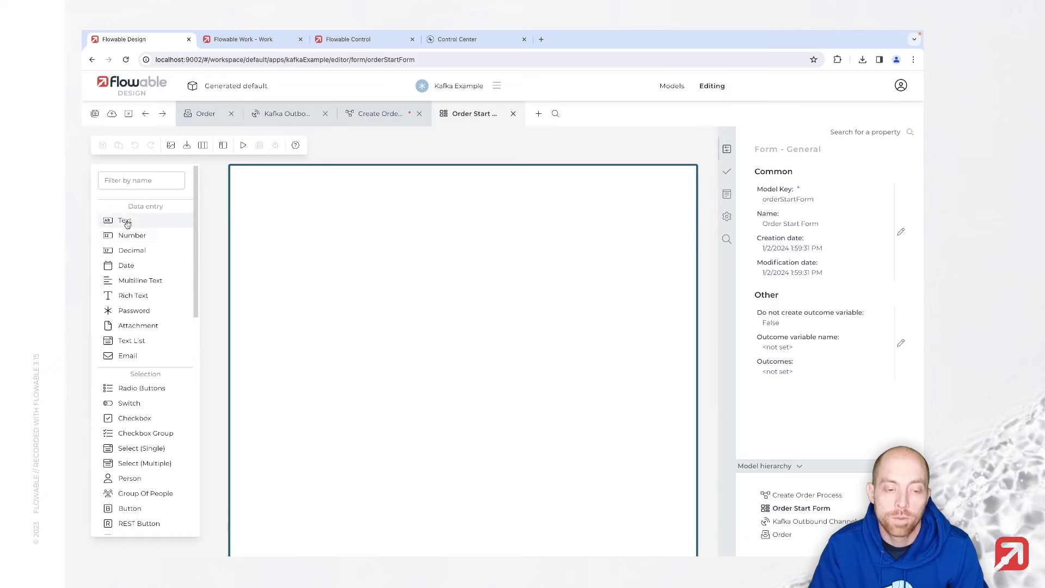
# Add a Number field labelled Customer Id and, below it, a Text field labelled Order Name to the form
pyautogui.moveTo(129, 234); pyautogui.dragTo(323, 199)
pyautogui.write('Customer Id')
pyautogui.press('Return')
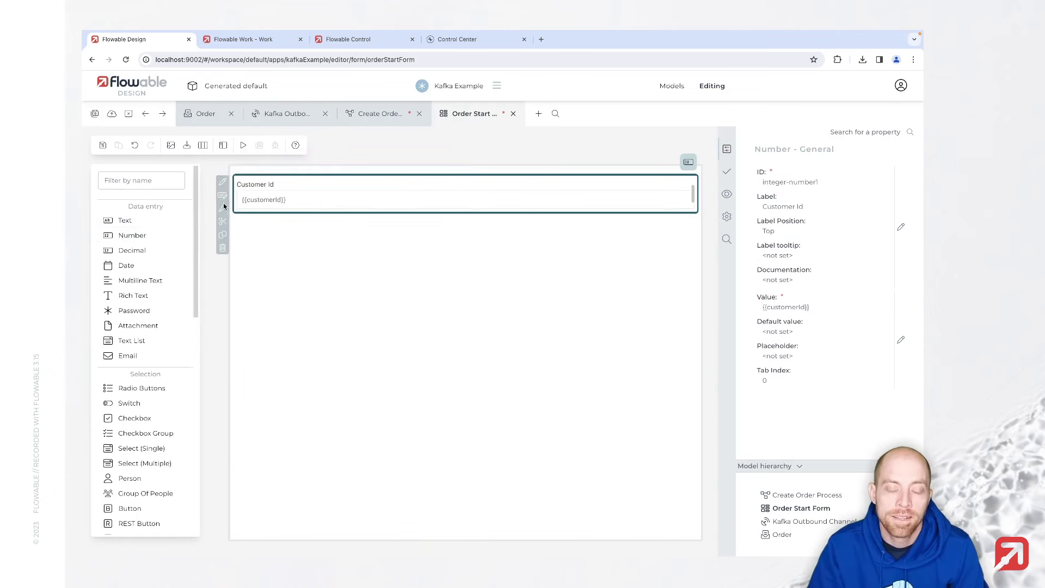
pyautogui.moveTo(135, 224); pyautogui.dragTo(347, 228)
pyautogui.write('Order Name')
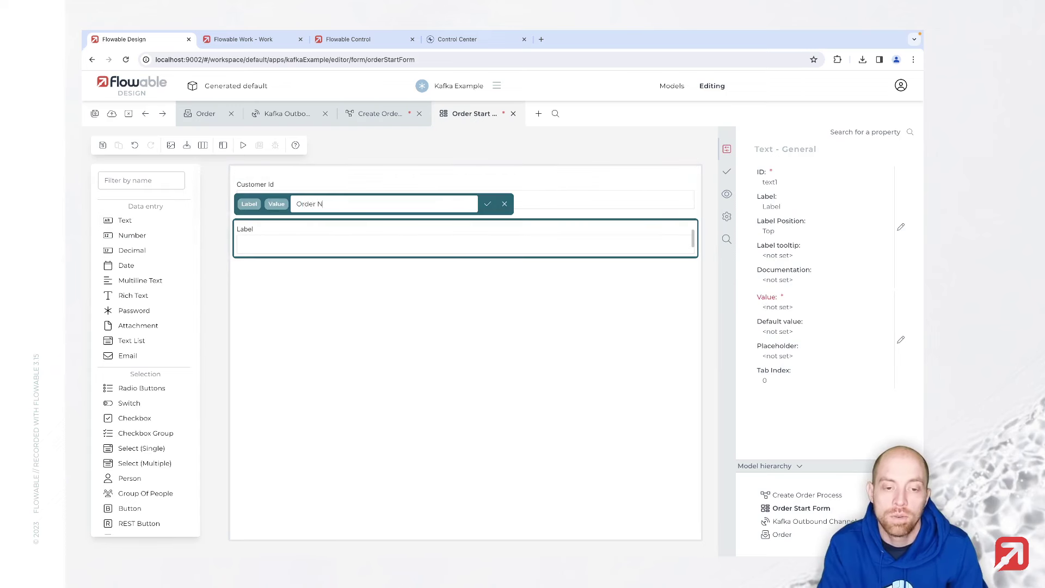
pyautogui.press('Return')
# Add a Multiline Text field labelled Order Description below Order Name, and save the form
pyautogui.moveTo(171, 274); pyautogui.dragTo(334, 289)
pyautogui.write('Order Description')
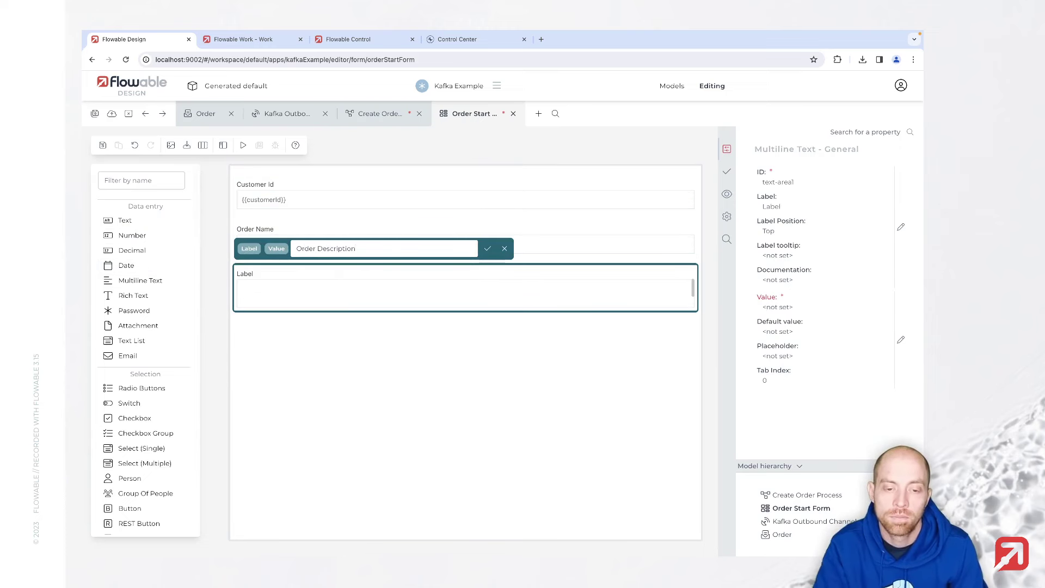
pyautogui.press('Return')
pyautogui.click(103, 145)
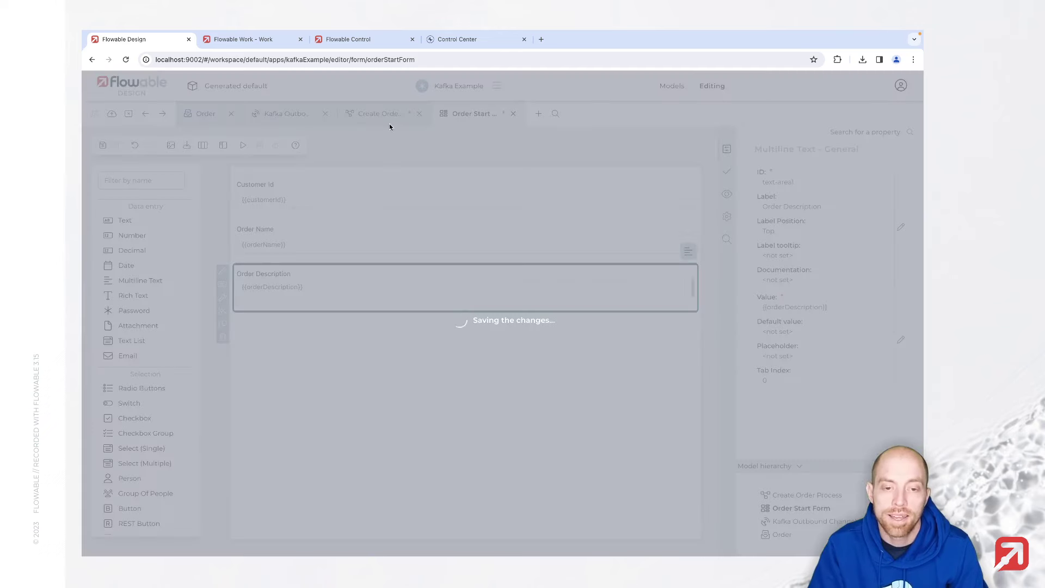
# In the Create Order Process, add a Send event task named Send order after the start event, followed by an end event
pyautogui.click(382, 120)
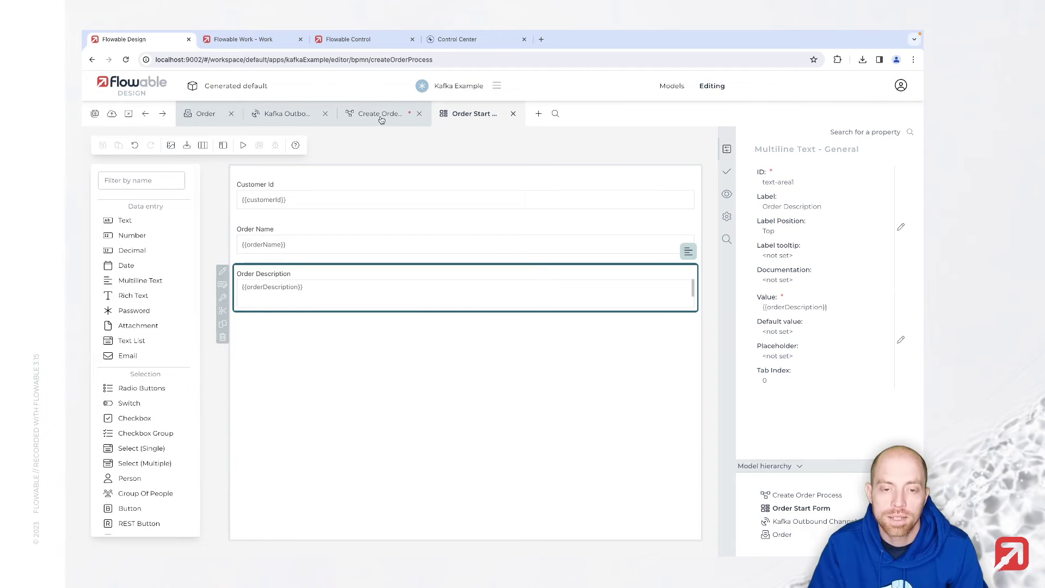
pyautogui.click(241, 259)
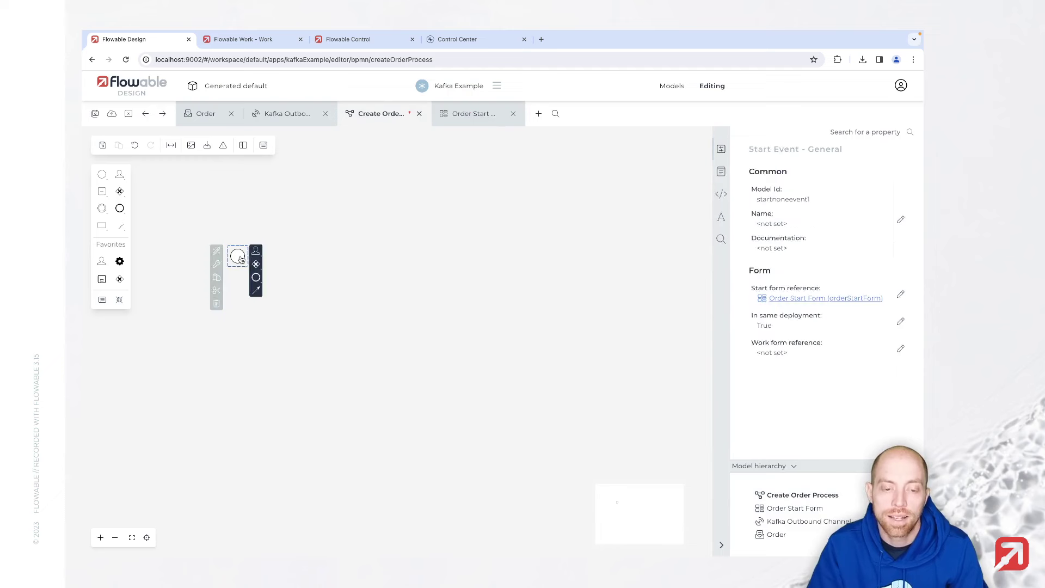
pyautogui.moveTo(257, 252)
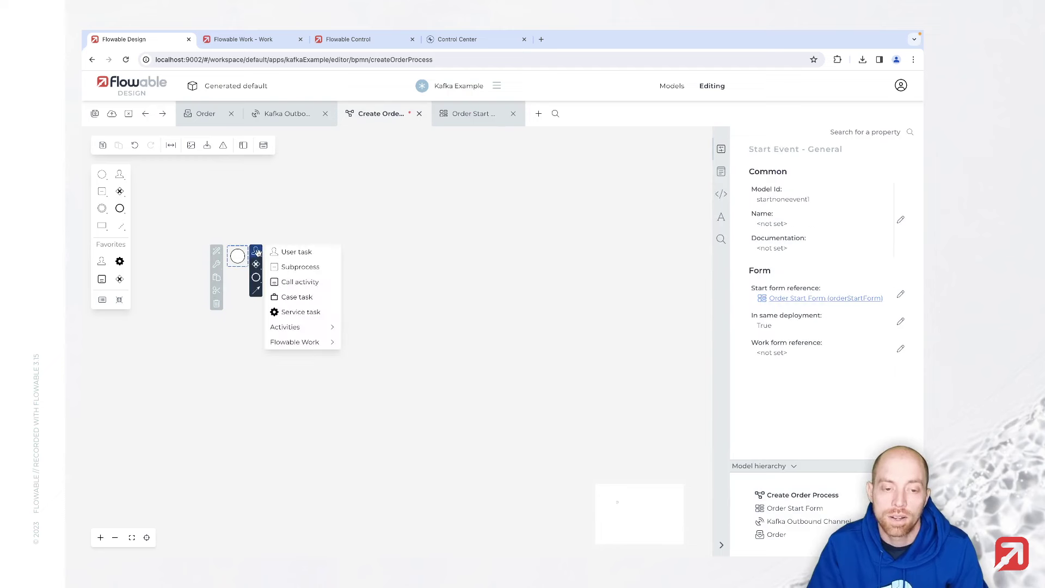
pyautogui.click(301, 329)
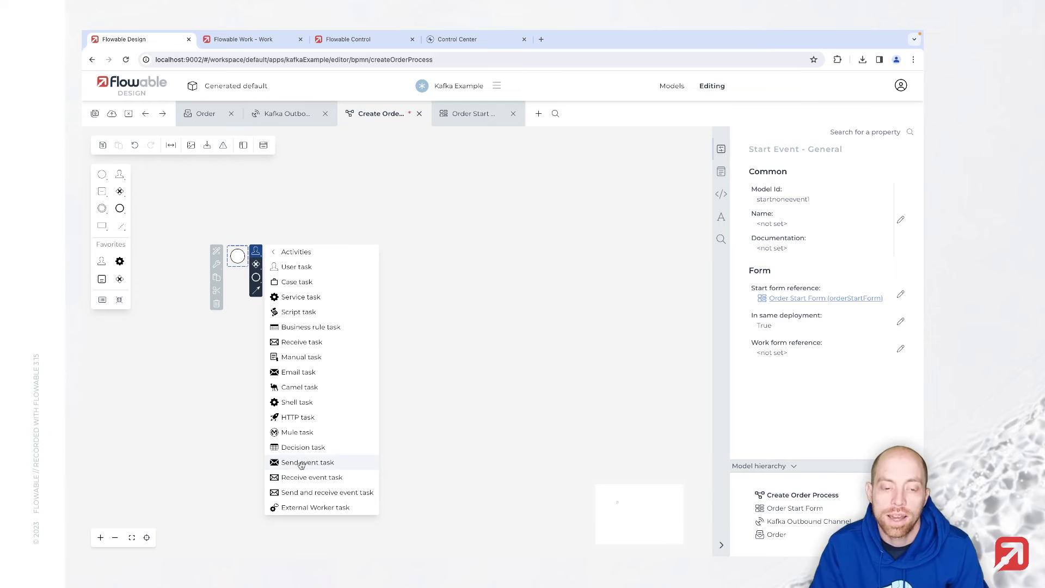
pyautogui.click(302, 462)
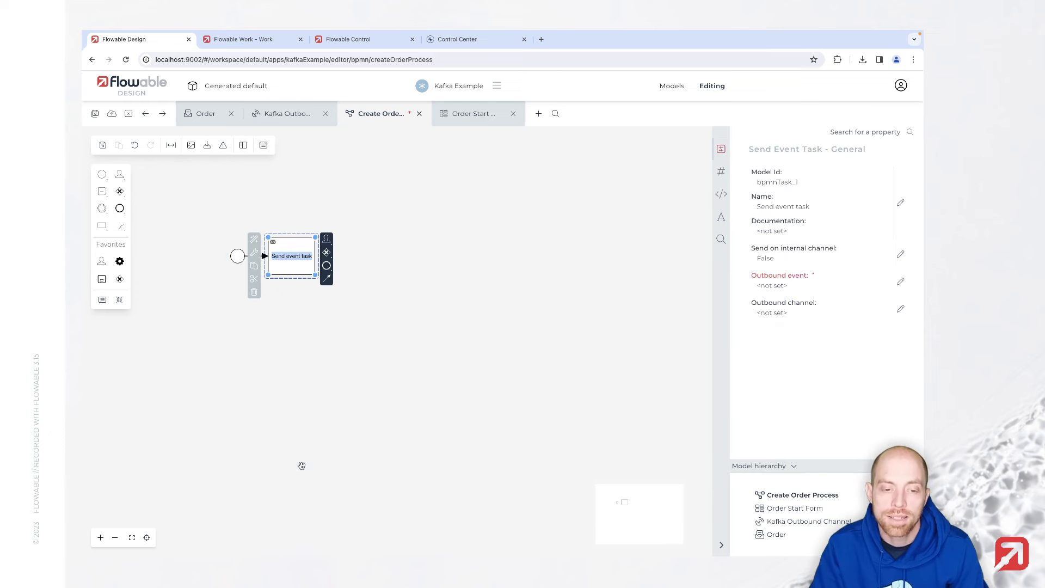
pyautogui.write('o')
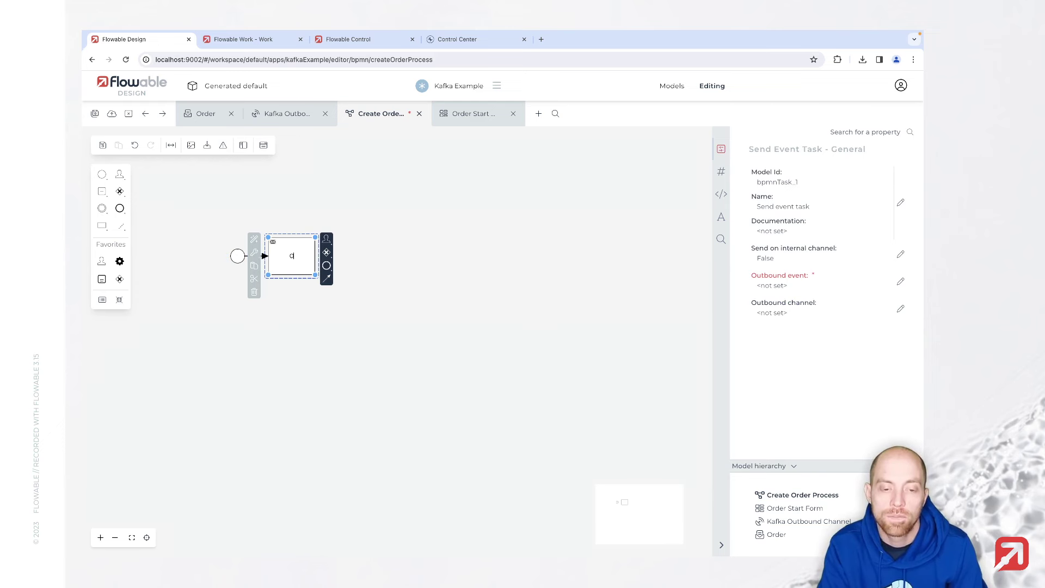
pyautogui.press('BackSpace')
pyautogui.write('Send order')
pyautogui.press('Return')
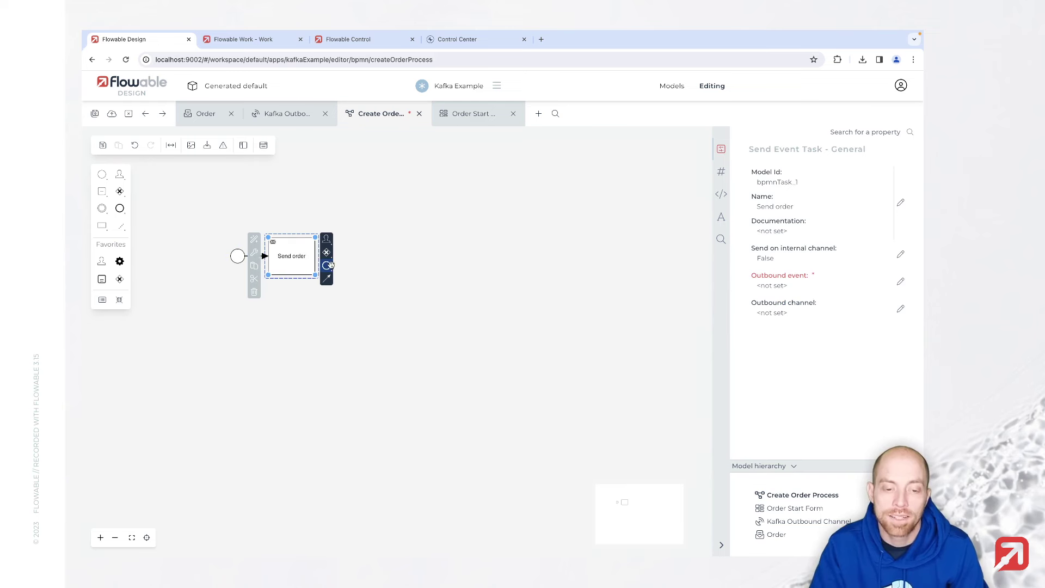
pyautogui.click(348, 266)
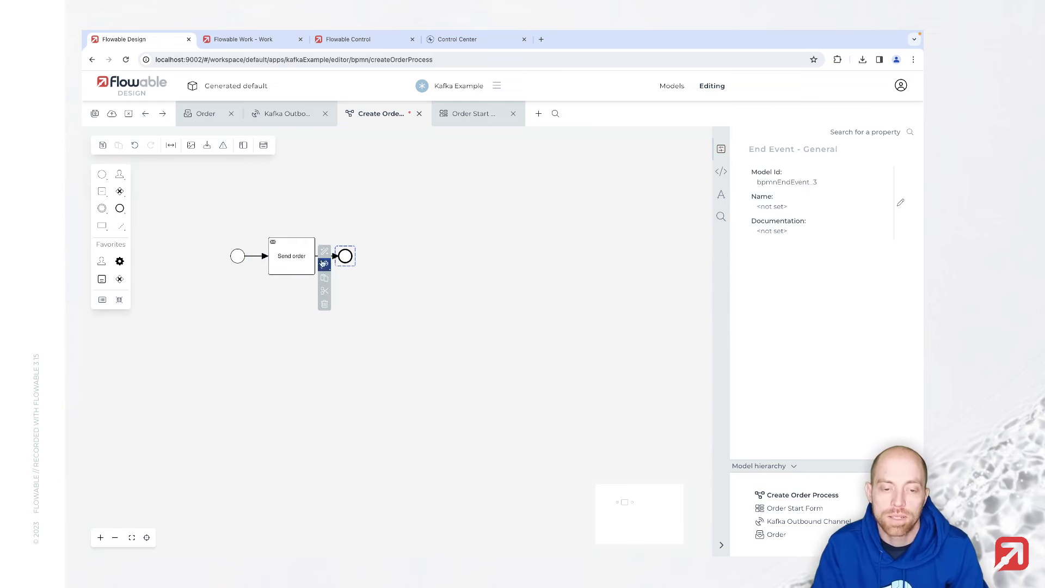
# Link the existing Order event as the outbound event of the Send order task
pyautogui.click(287, 260)
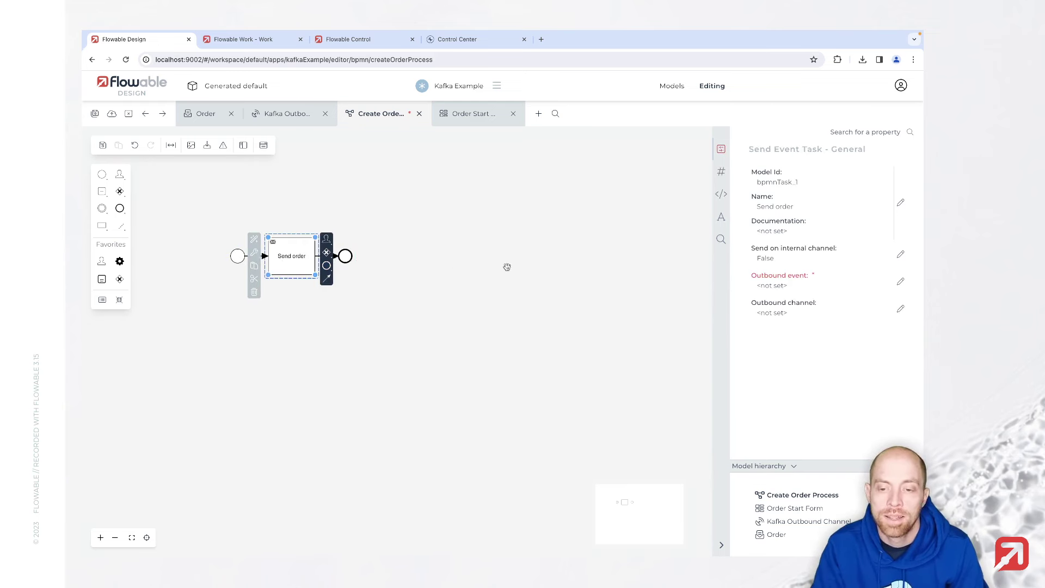
pyautogui.click(765, 284)
pyautogui.click(392, 247)
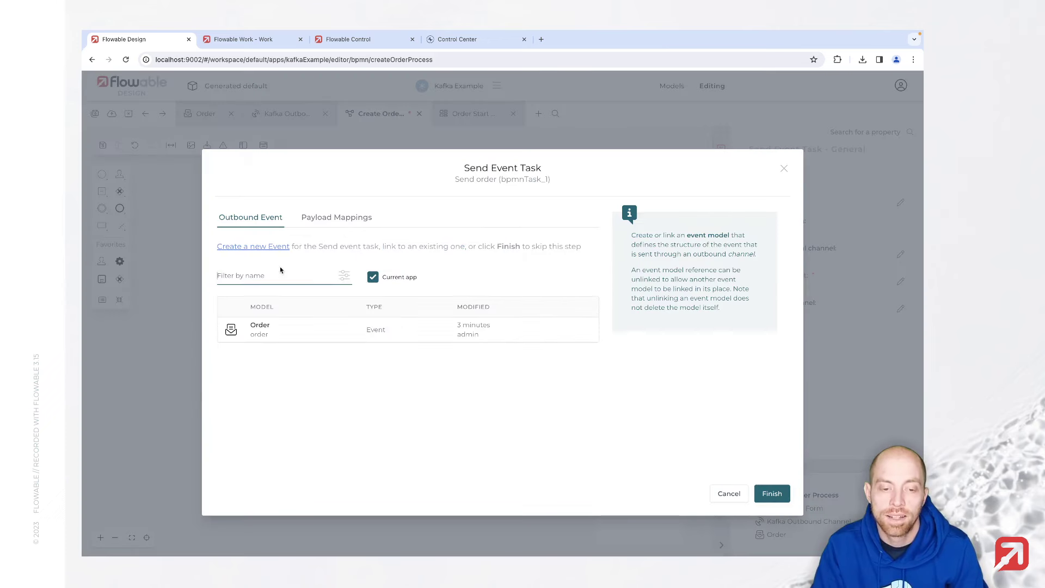
pyautogui.click(300, 334)
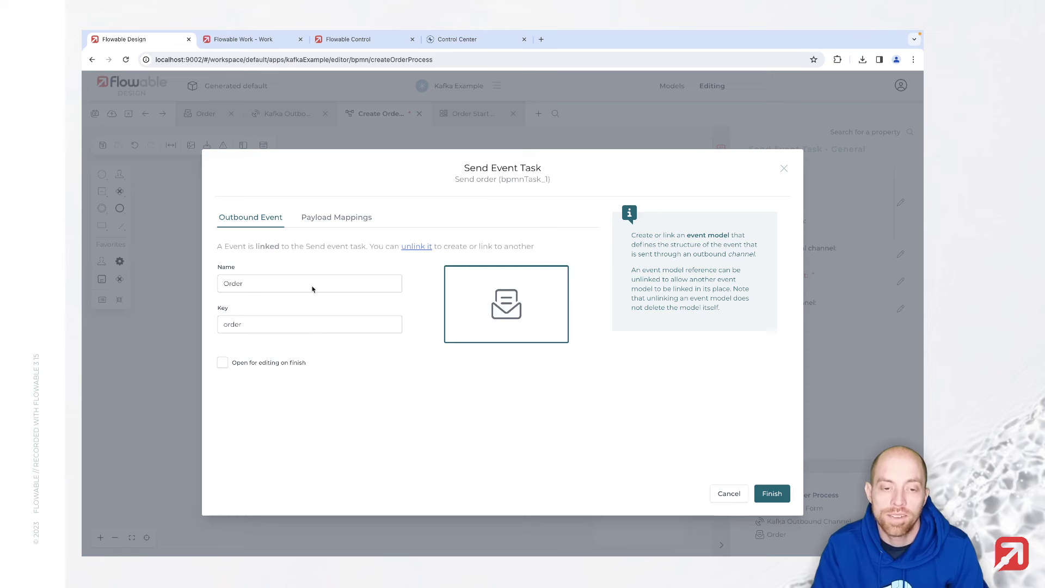
# Map ${self.id} to the event payload id and ${customerId} to customerId
pyautogui.click(328, 222)
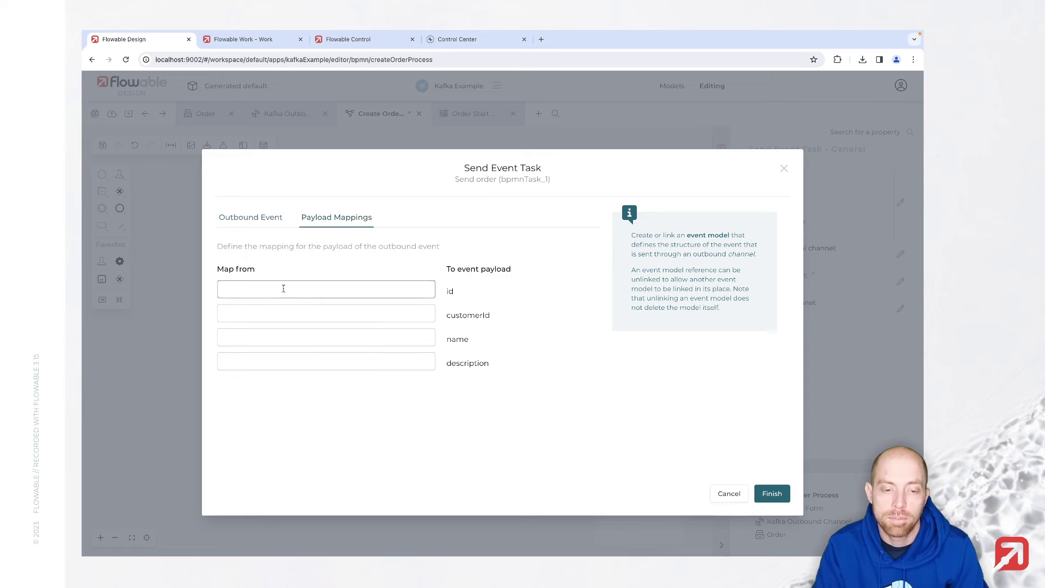
pyautogui.write('$')
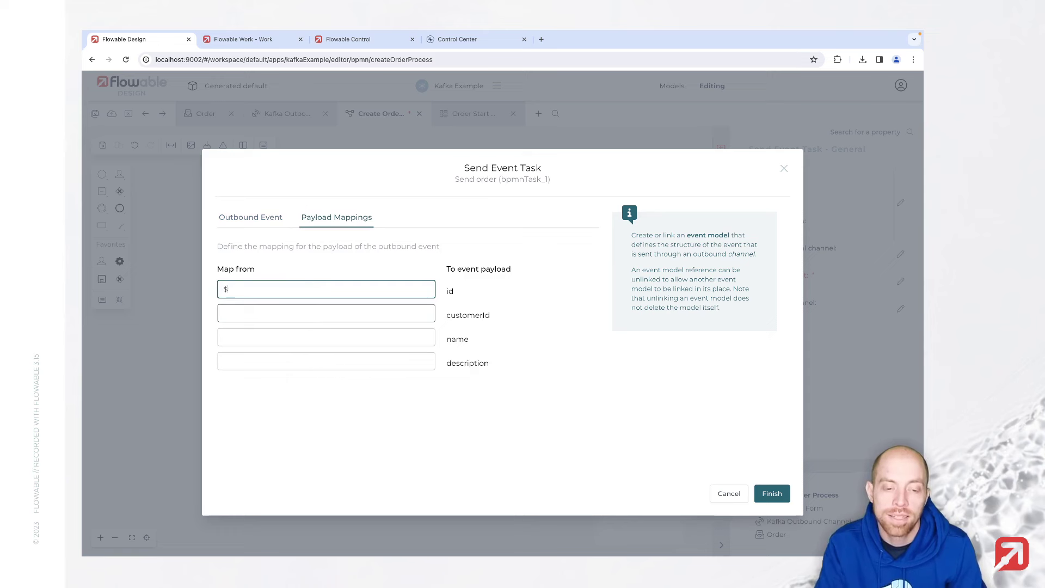
pyautogui.write('{self.id}')
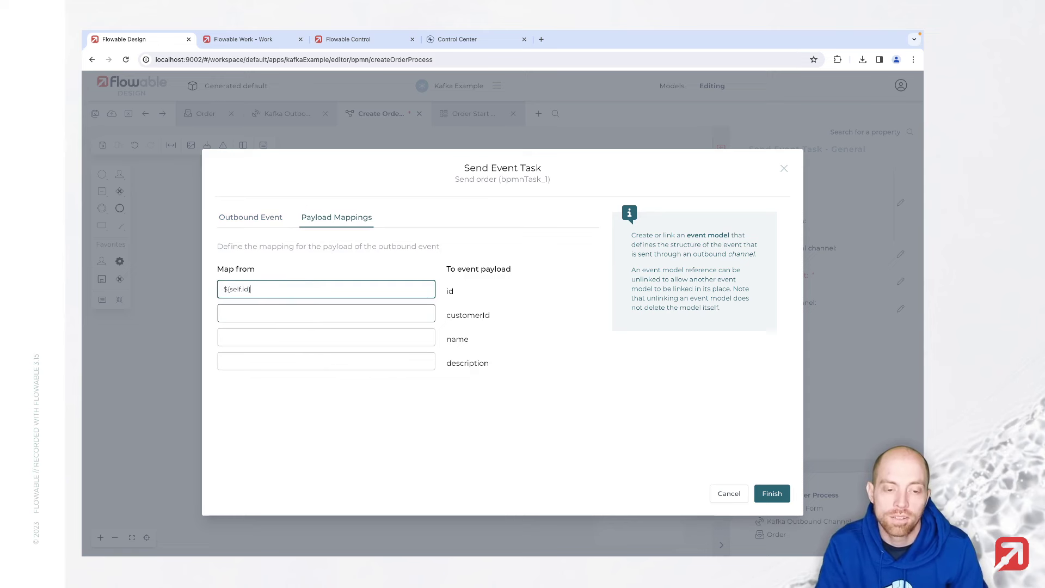
pyautogui.click(266, 308)
pyautogui.write('${customerId}')
pyautogui.press('Tab')
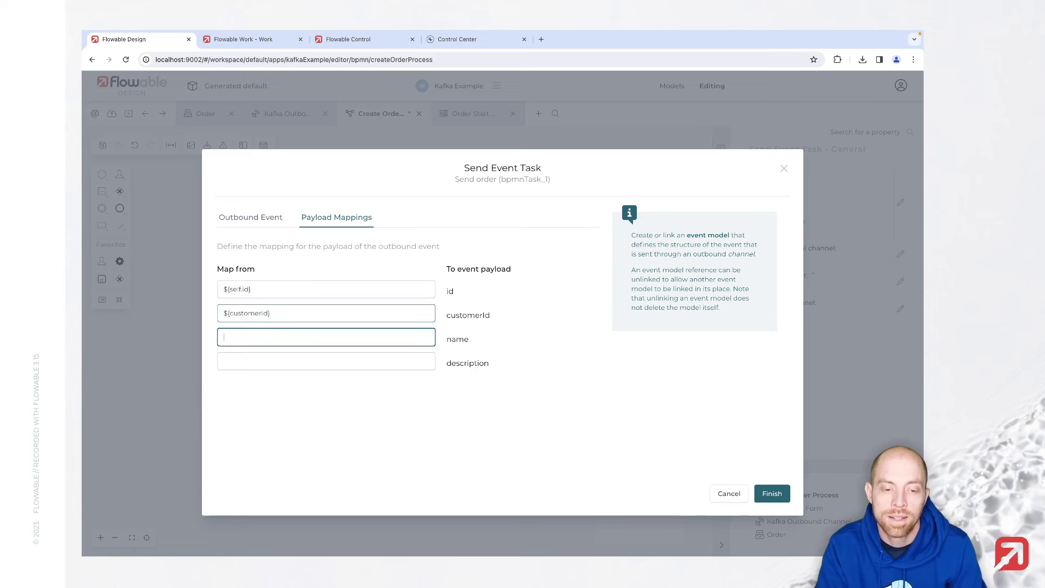
# Map ${orderName} to the payload name and ${orderDescription} to description, and finish the outbound event setup
pyautogui.write('${orderName}')
pyautogui.press('Tab')
pyautogui.write('${order')
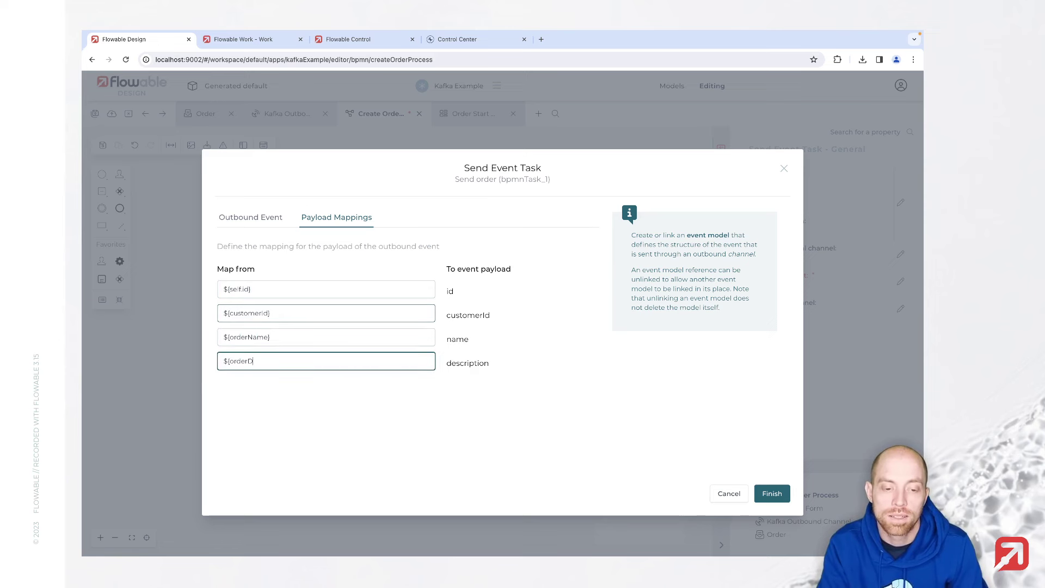
pyautogui.write('Description}')
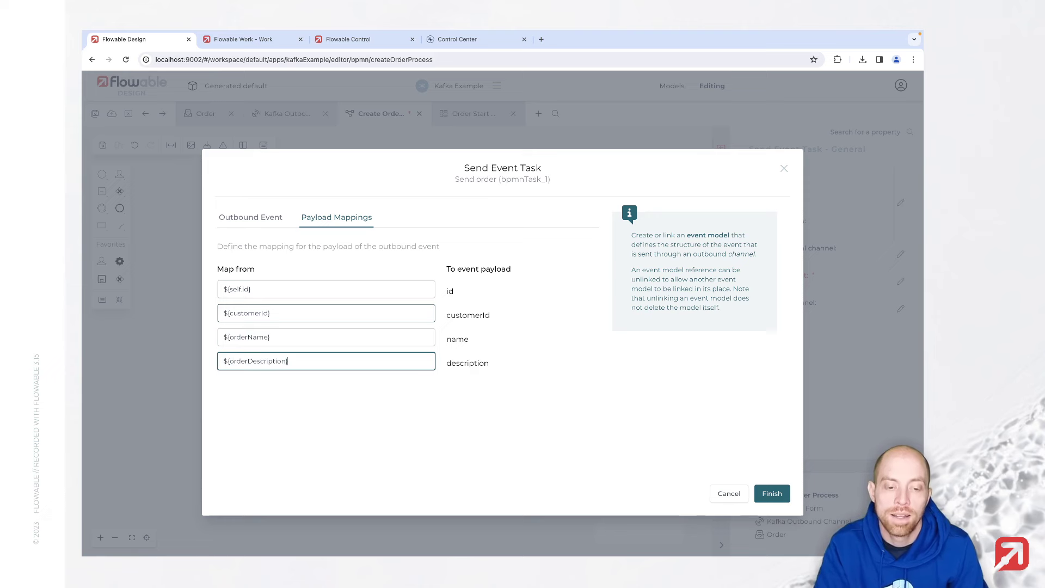
pyautogui.click(770, 496)
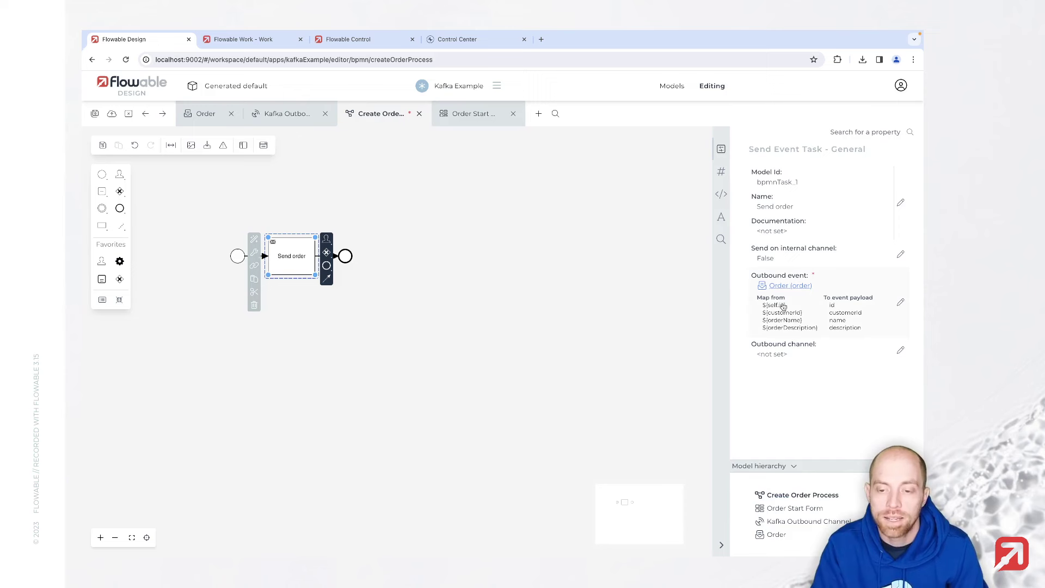
# Link the existing Kafka Outbound Channel as the outbound channel of the Send order task
pyautogui.click(773, 360)
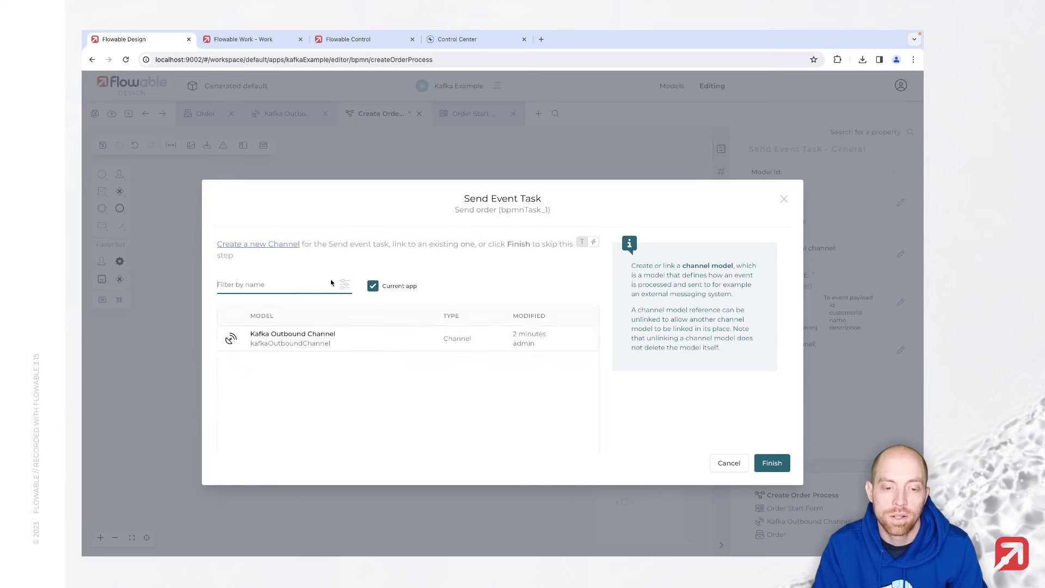
pyautogui.click(291, 341)
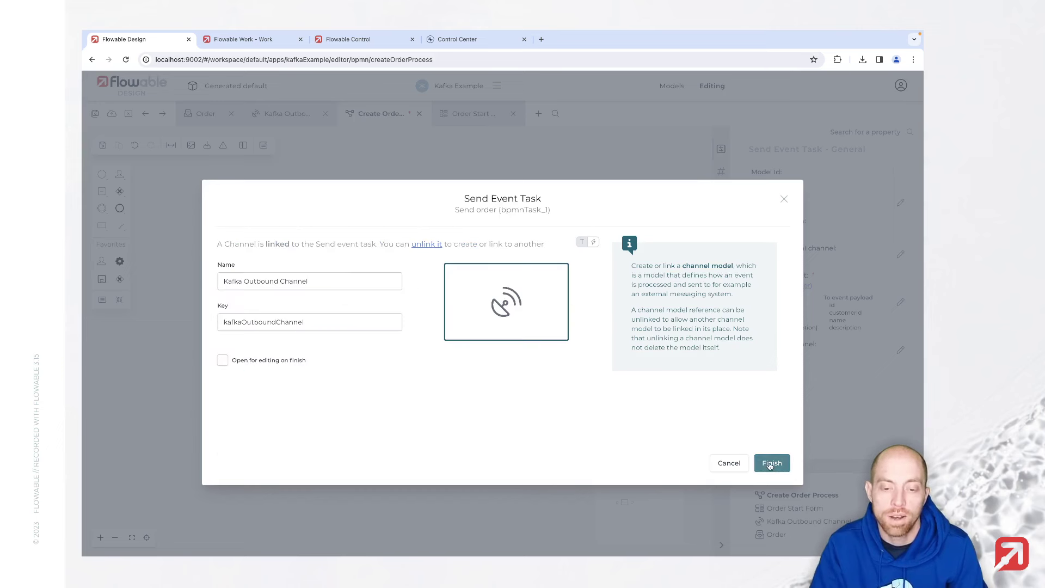
pyautogui.click(771, 464)
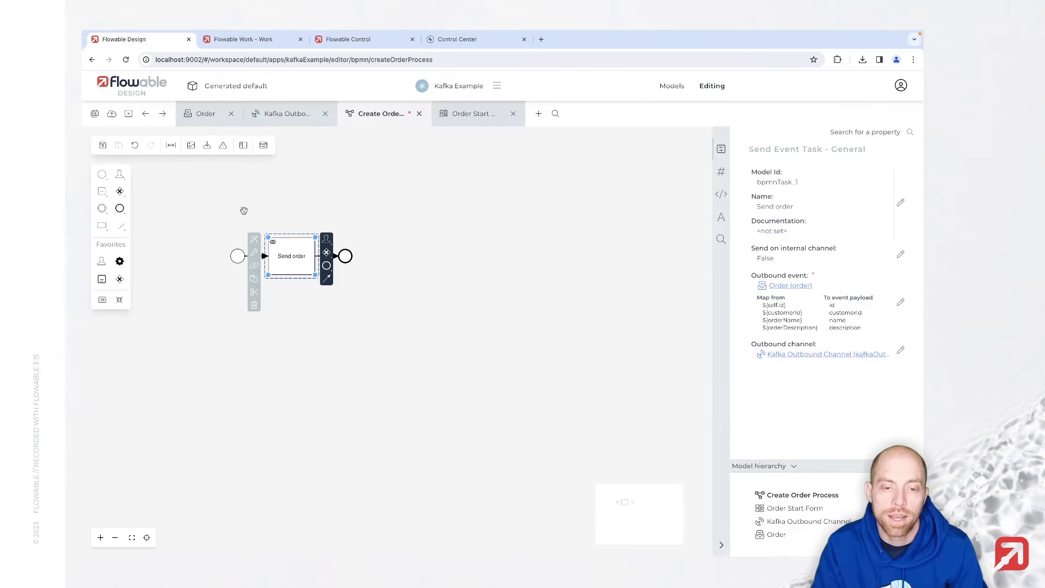
# Save all models and publish the Kafka Example app to the default deployment target
pyautogui.click(96, 115)
pyautogui.click(112, 114)
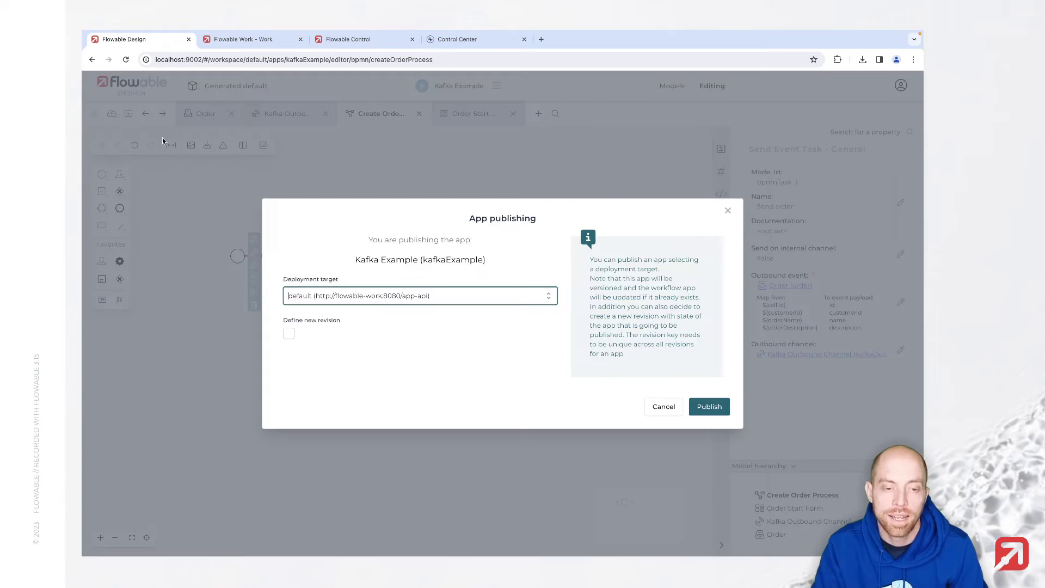
pyautogui.click(697, 405)
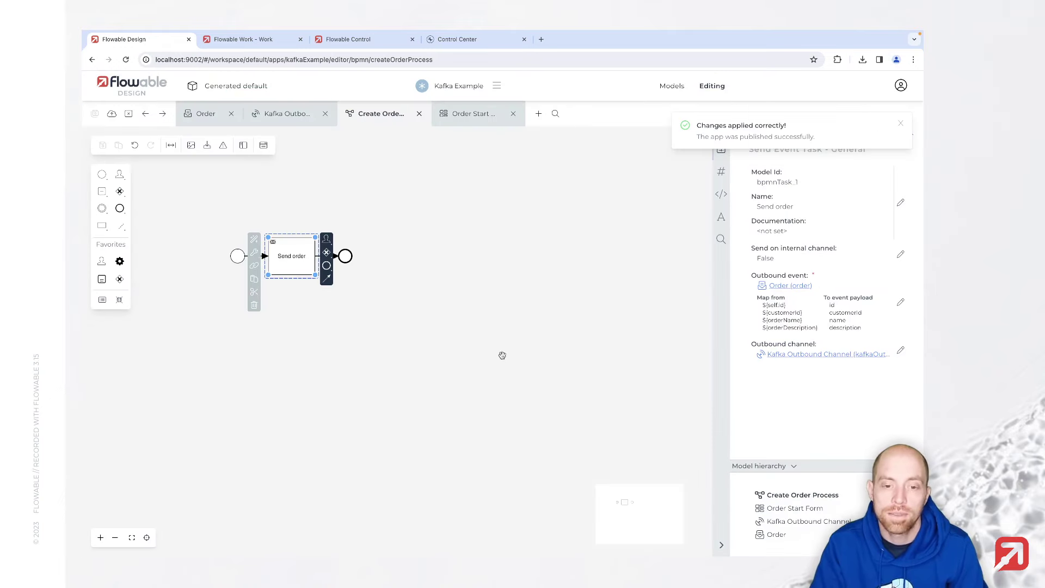
# Switch to Confluent Control Center and open the message viewer of the orders topic
pyautogui.click(462, 45)
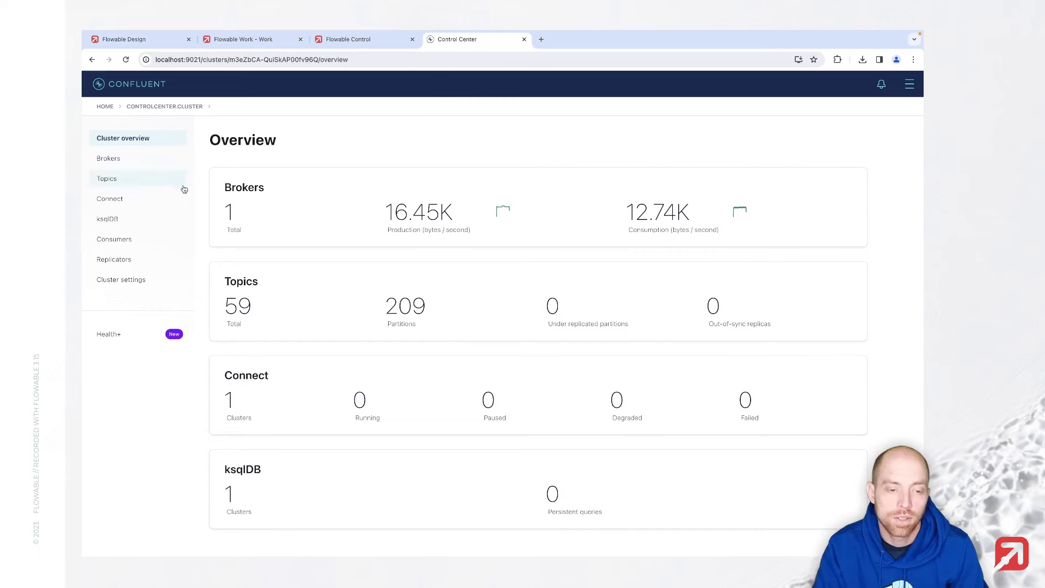
pyautogui.click(122, 183)
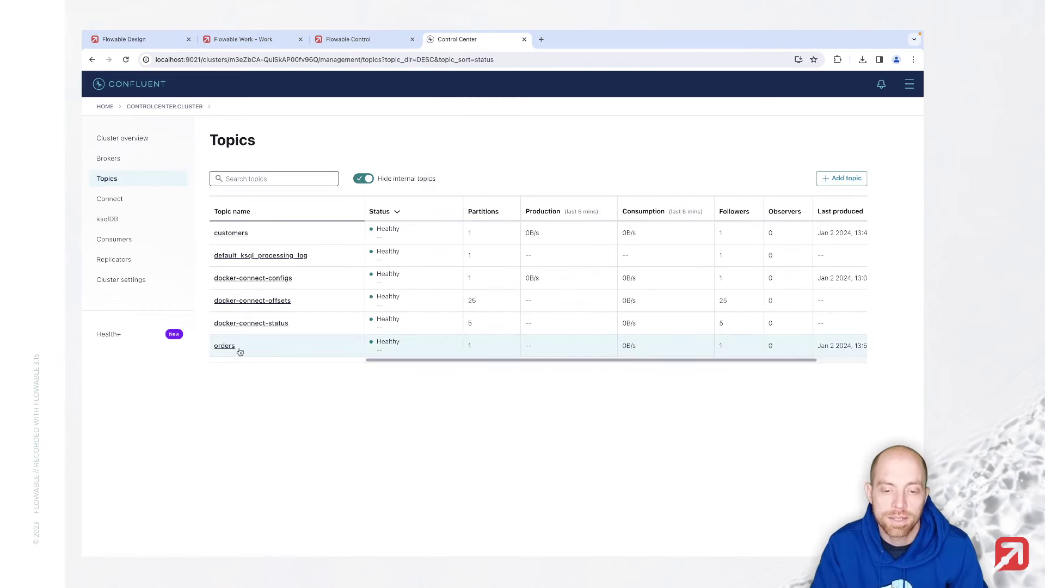
pyautogui.click(233, 349)
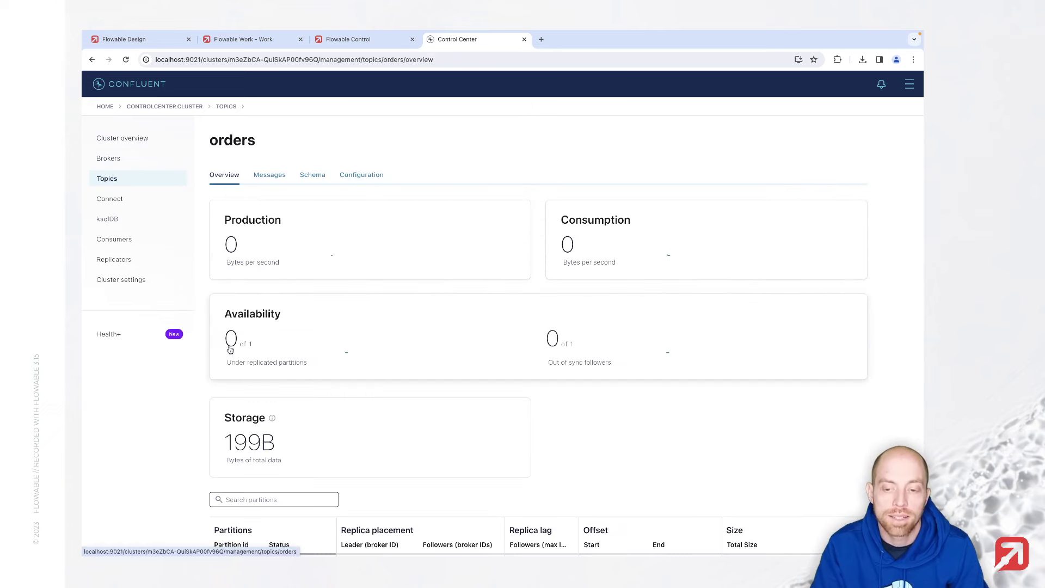
pyautogui.scroll(-1, 319, 327)
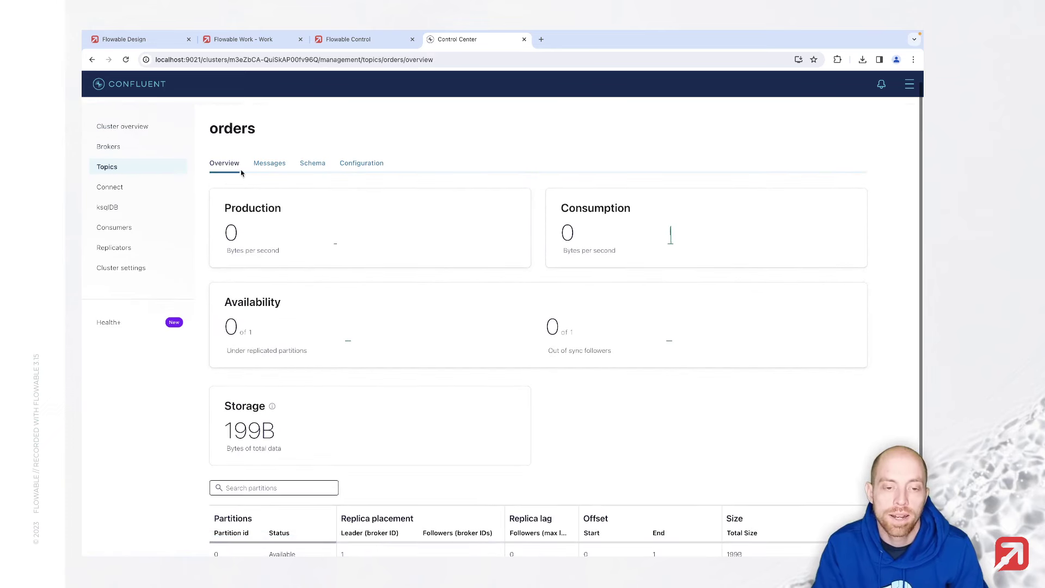
pyautogui.click(277, 166)
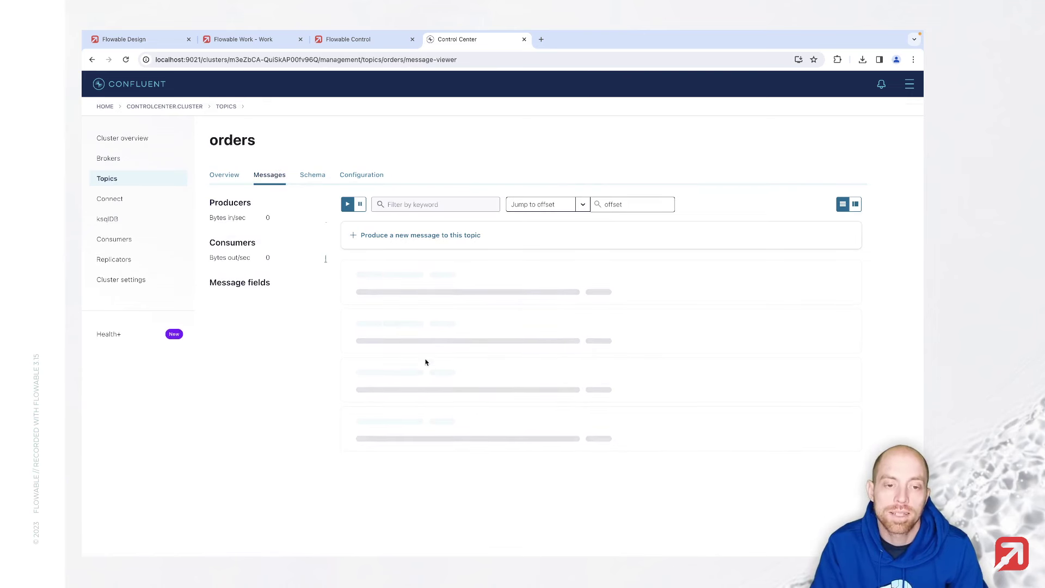
# Switch to Flowable Work and open the start form for a new work item
pyautogui.click(260, 47)
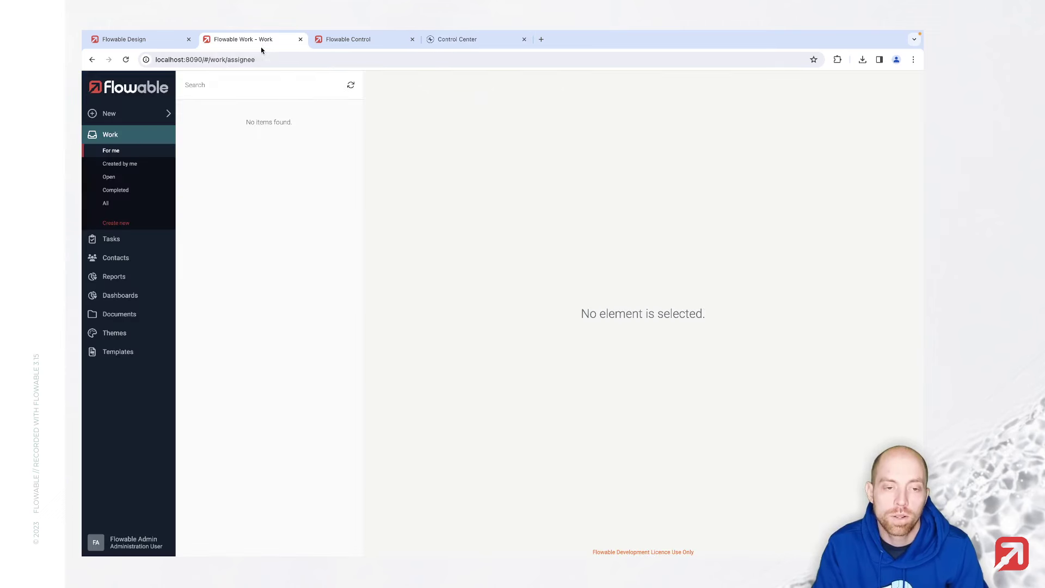
pyautogui.click(149, 116)
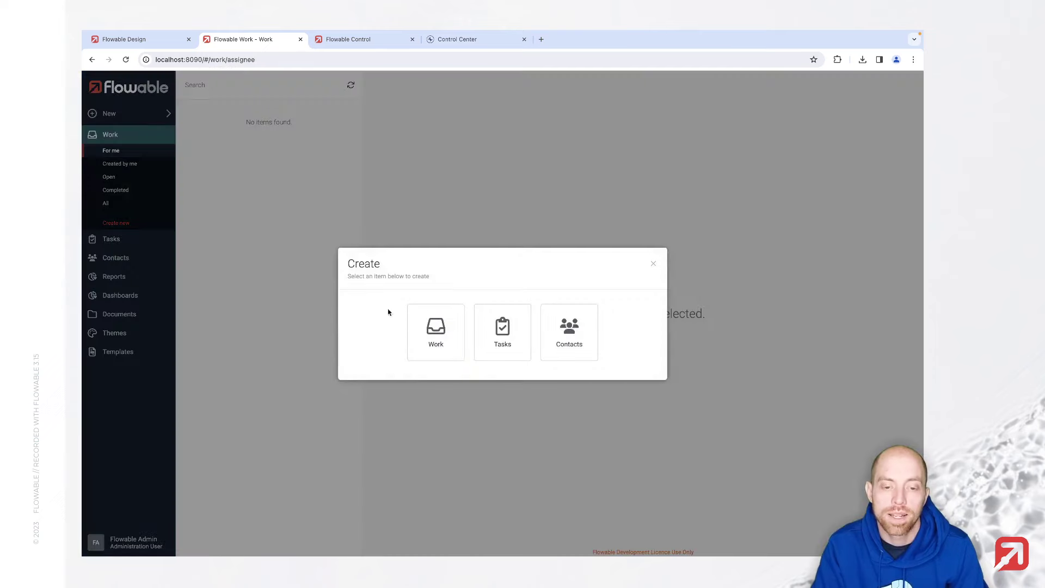
pyautogui.click(450, 344)
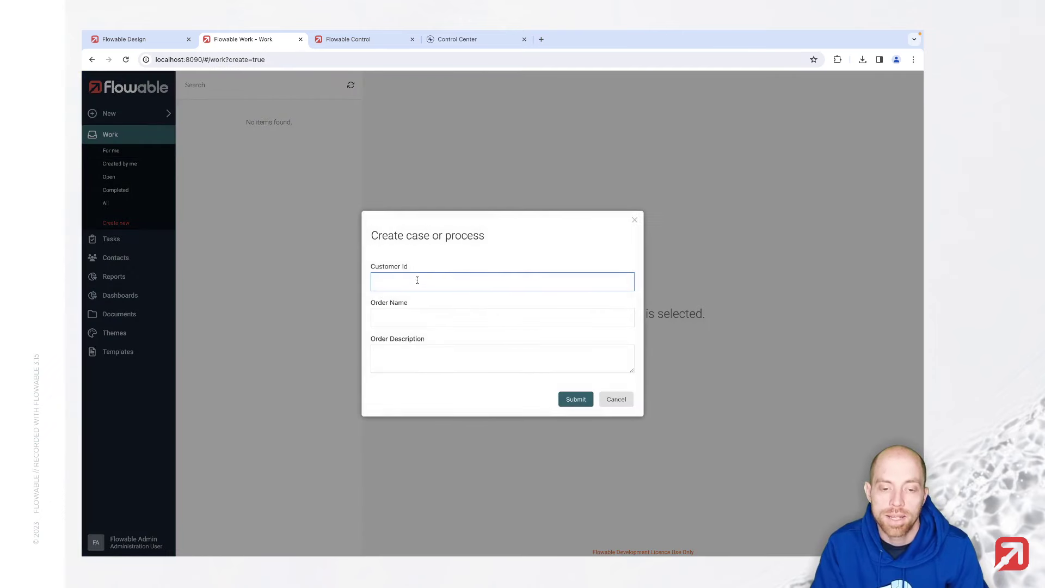
# Enter the customer ID, order name "My first order" and description "This is the first order which we will send to Kafka", and submit the form
pyautogui.write('1')
pyautogui.click(402, 318)
pyautogui.write('My first order')
pyautogui.press('Tab')
pyautogui.write('This is the fir')
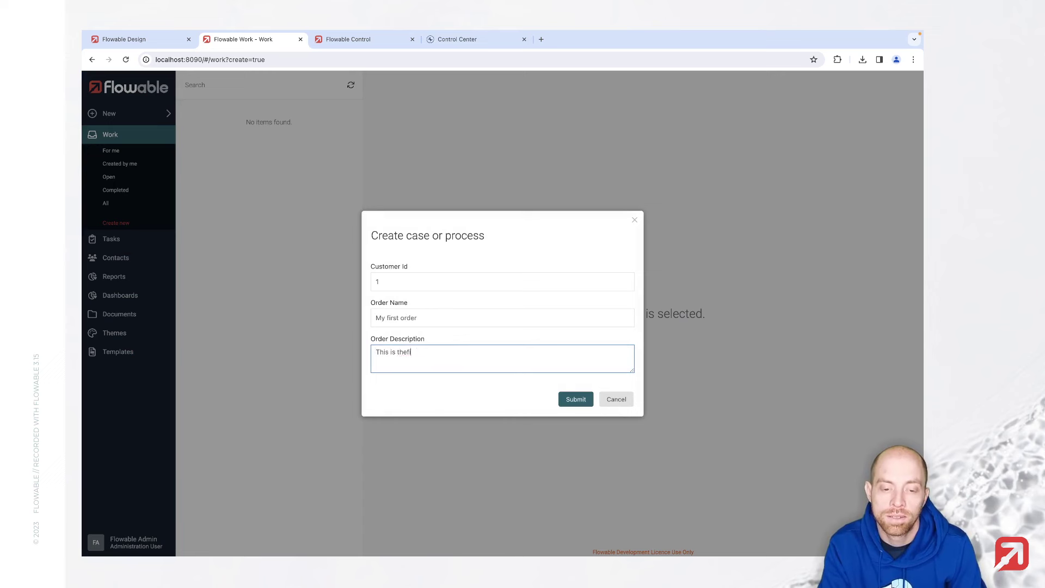
pyautogui.write('st order wh')
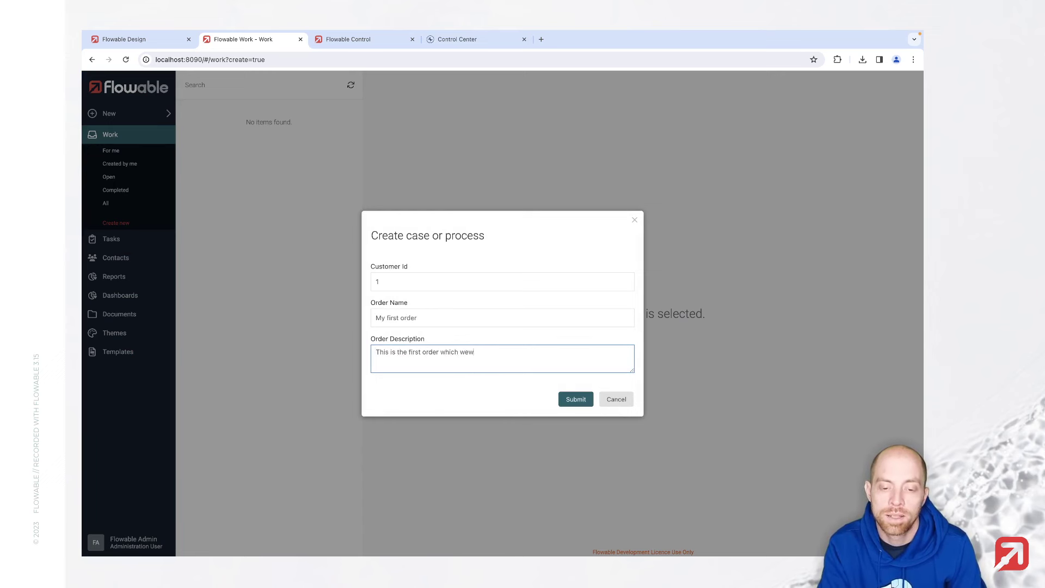
pyautogui.write('ich we will send to Kafka')
pyautogui.click(578, 401)
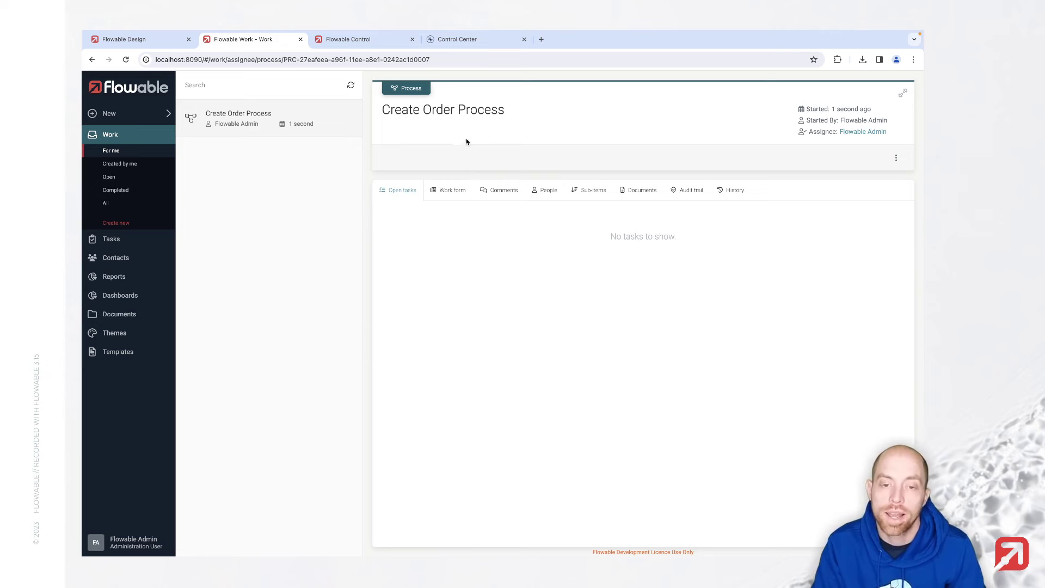
# Switch back to Control Center and inspect the newest message received on the orders topic
pyautogui.click(452, 39)
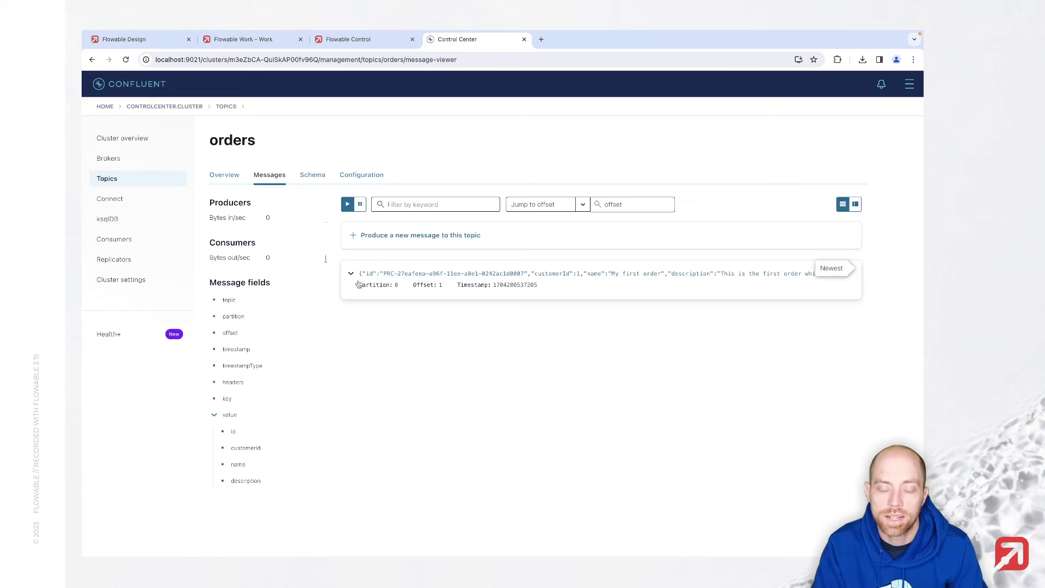
pyautogui.click(686, 287)
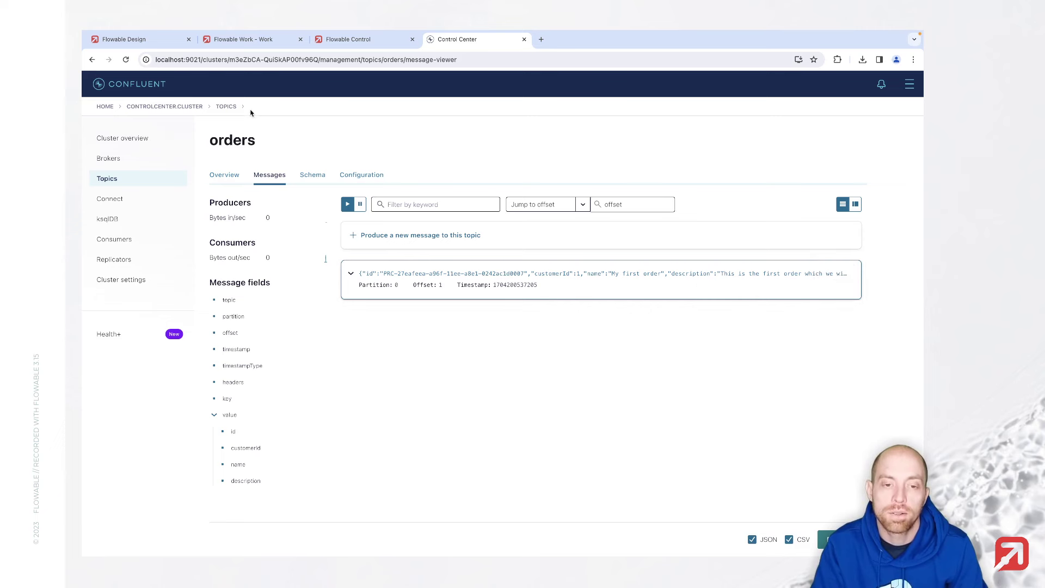
# Return to Flowable Work, list all work items and examine the history diagram of the Create Order Process instance
pyautogui.click(243, 39)
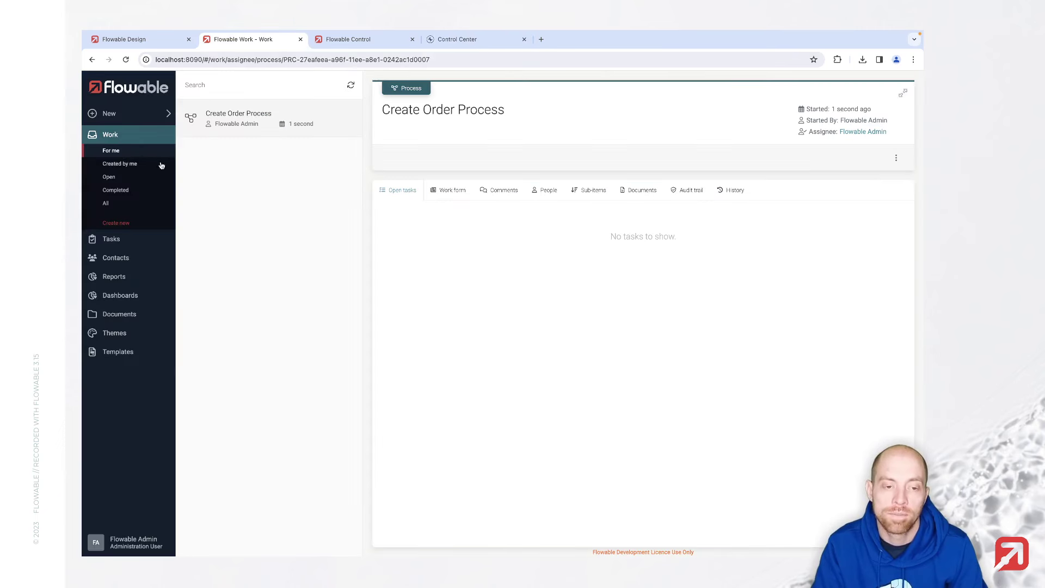
pyautogui.click(126, 164)
pyautogui.click(123, 152)
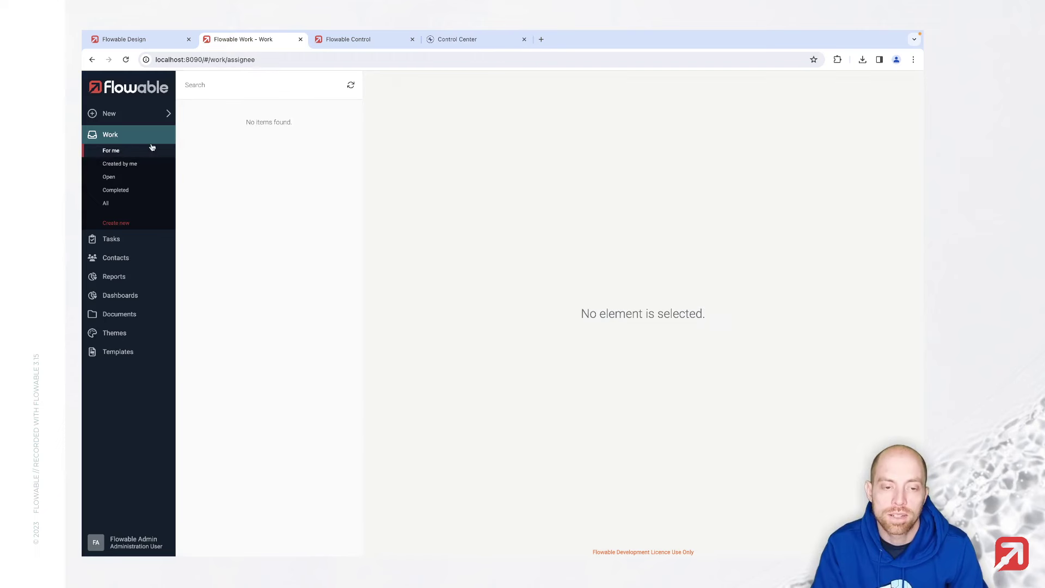
pyautogui.click(107, 204)
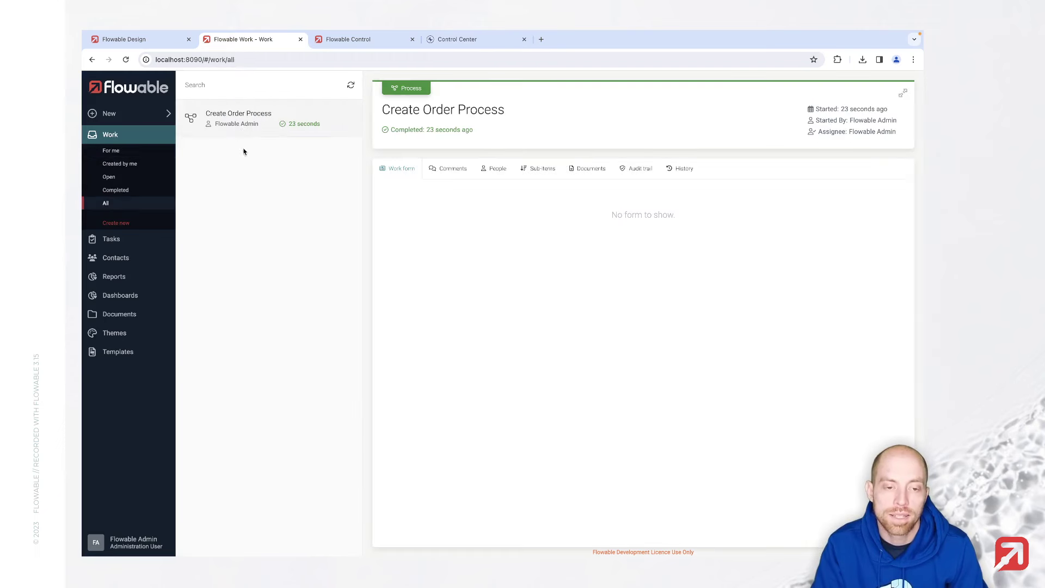
pyautogui.click(676, 173)
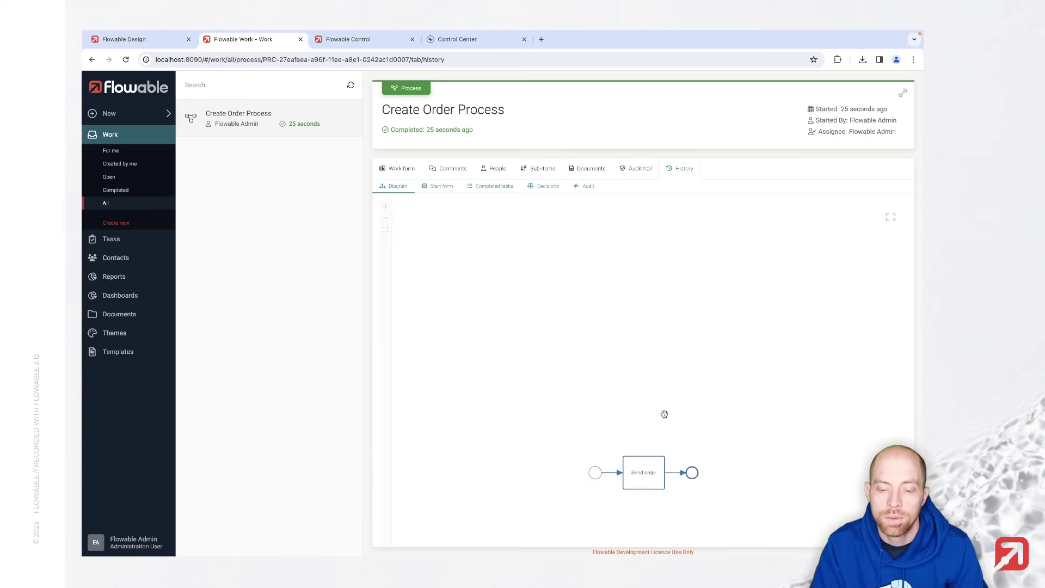
pyautogui.scroll(3, 651, 381)
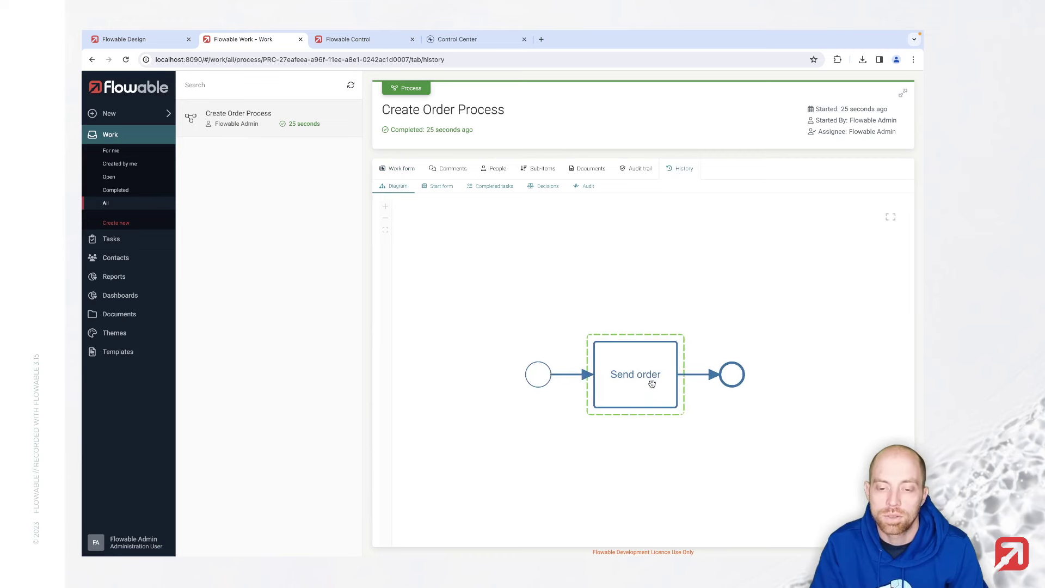